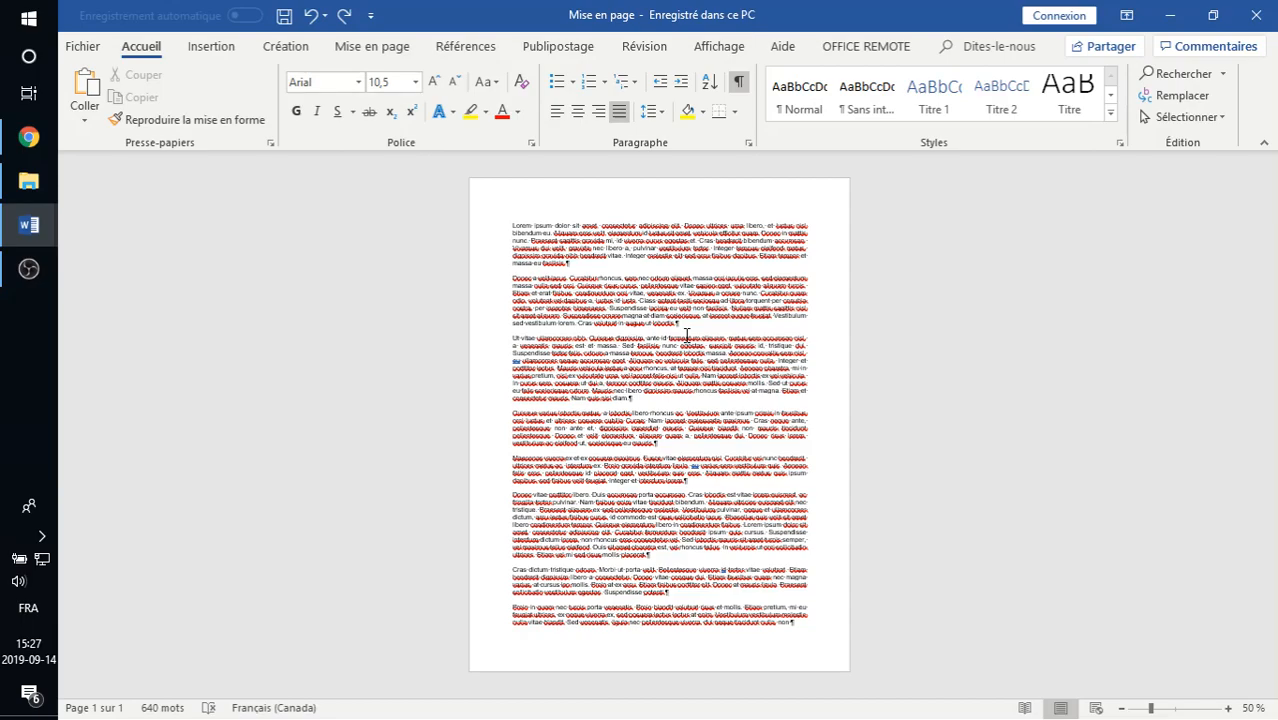
- Apply the Étroites margin preset, 1,27 cm on all sides, to the document
left_click(369, 48)
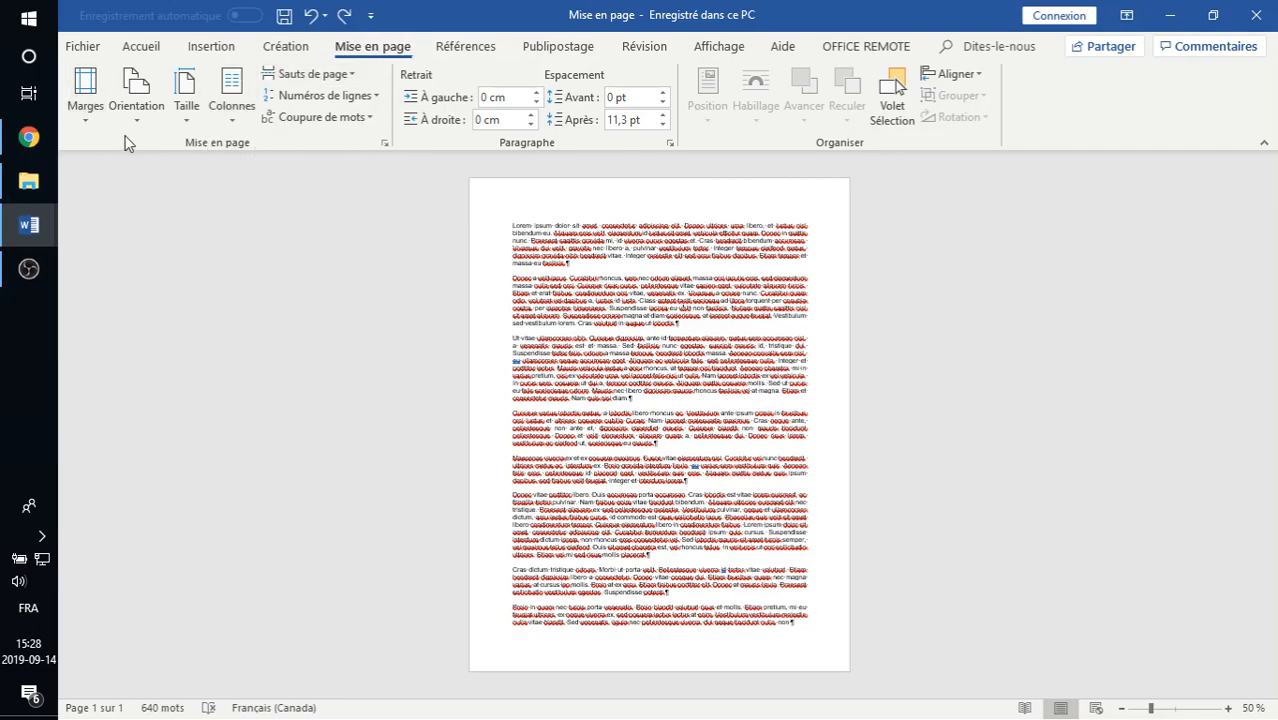
left_click(83, 110)
left_click(83, 113)
left_click(86, 126)
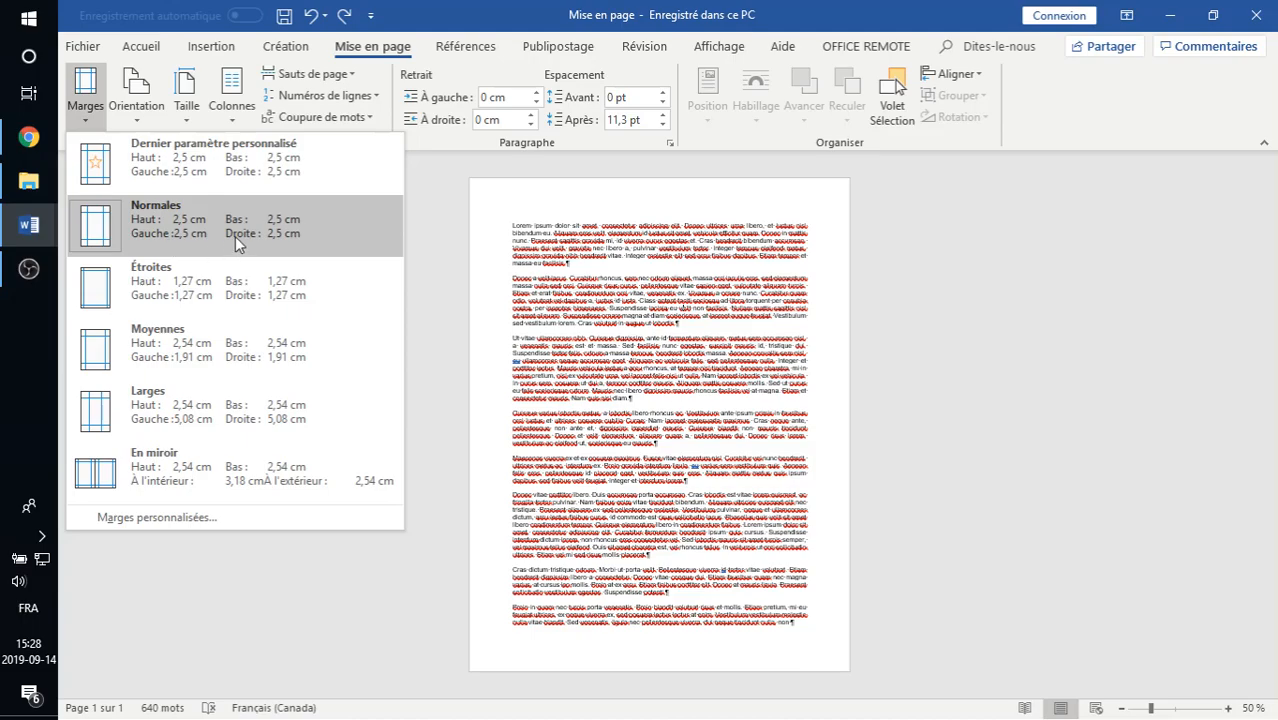
left_click(152, 294)
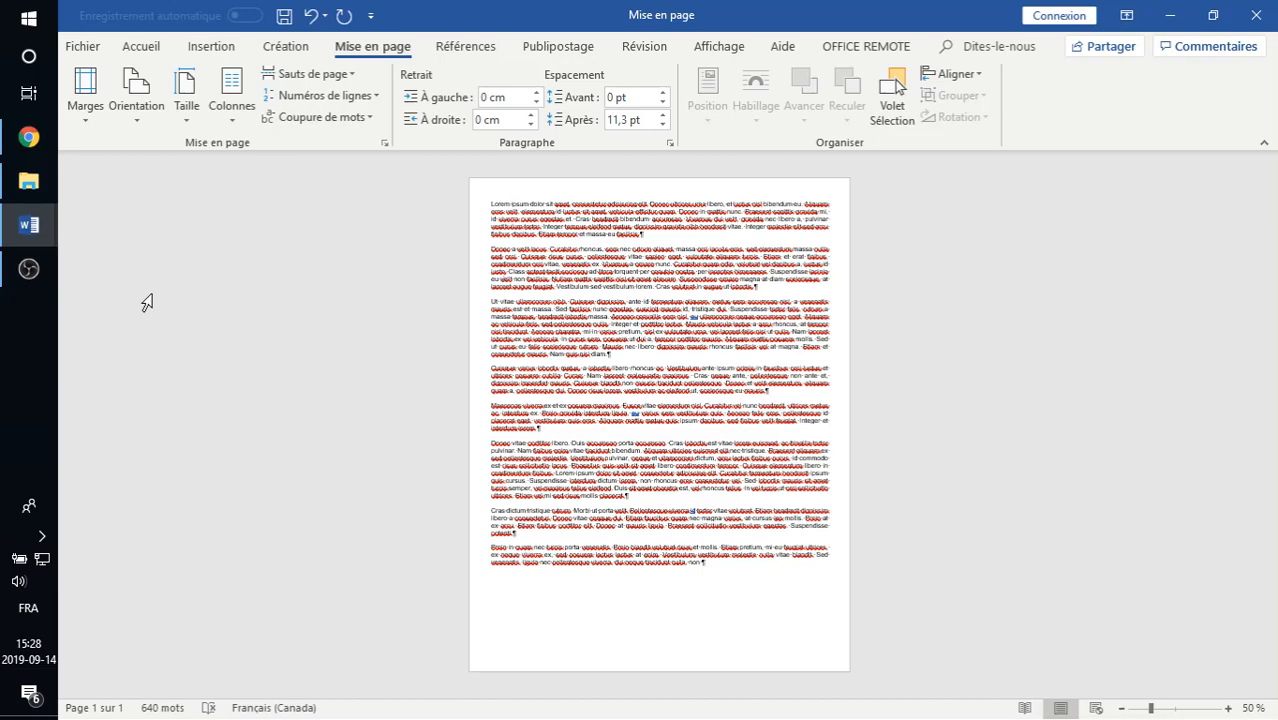
- Try a 1 cm gutter (Reliure) in the custom margin settings
left_click(89, 123)
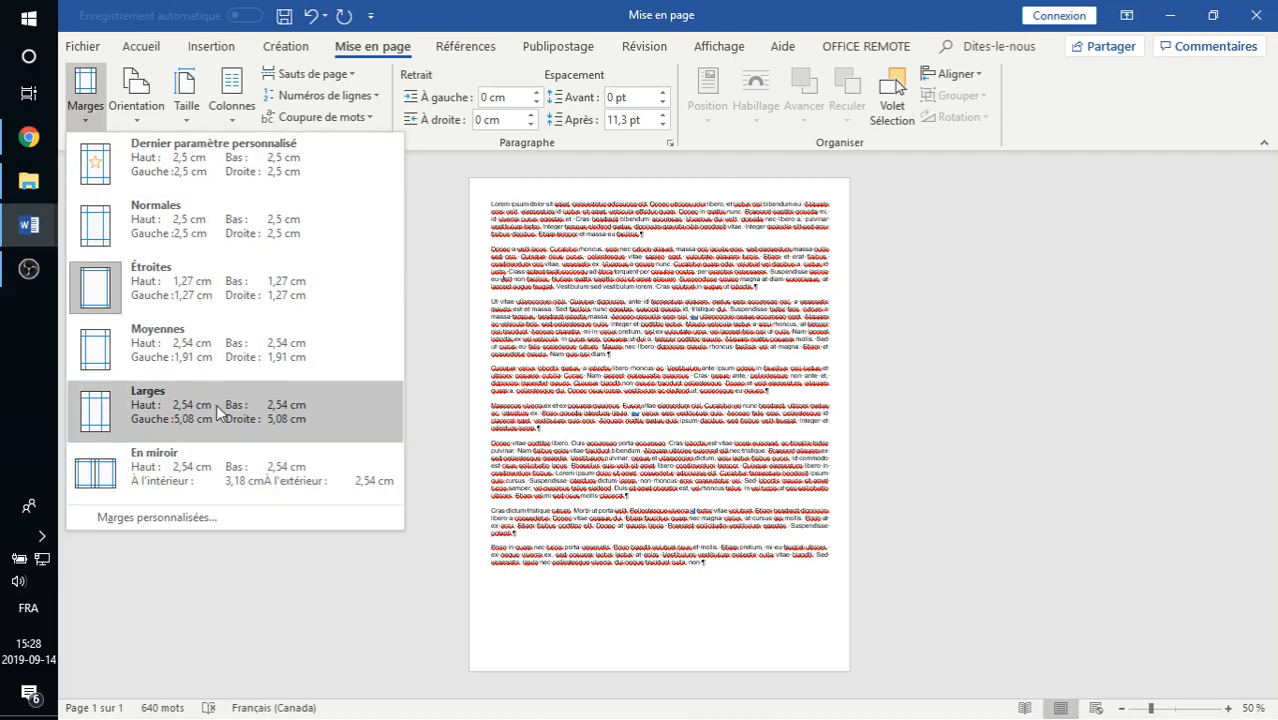
left_click(188, 526)
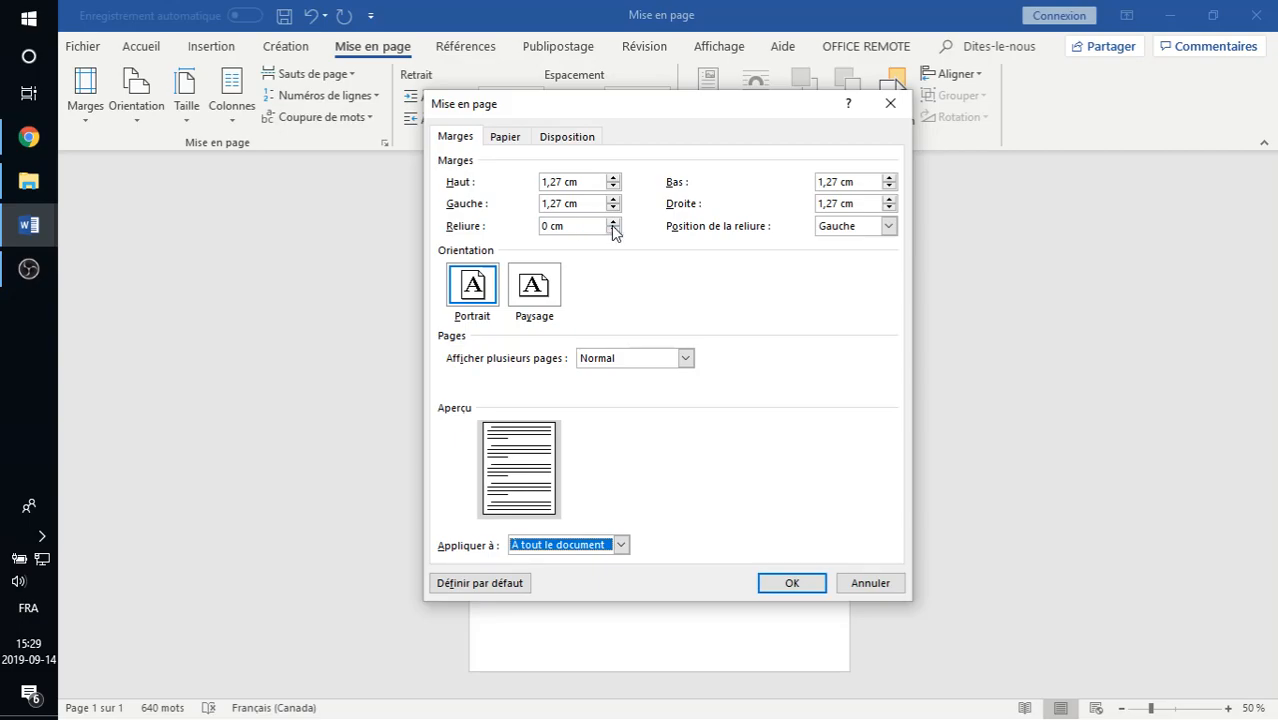
left_click(614, 222)
left_click(614, 222)
left_click(614, 222)
left_click(614, 222)
left_click(614, 222)
left_click(614, 222)
left_click(614, 222)
left_click(614, 222)
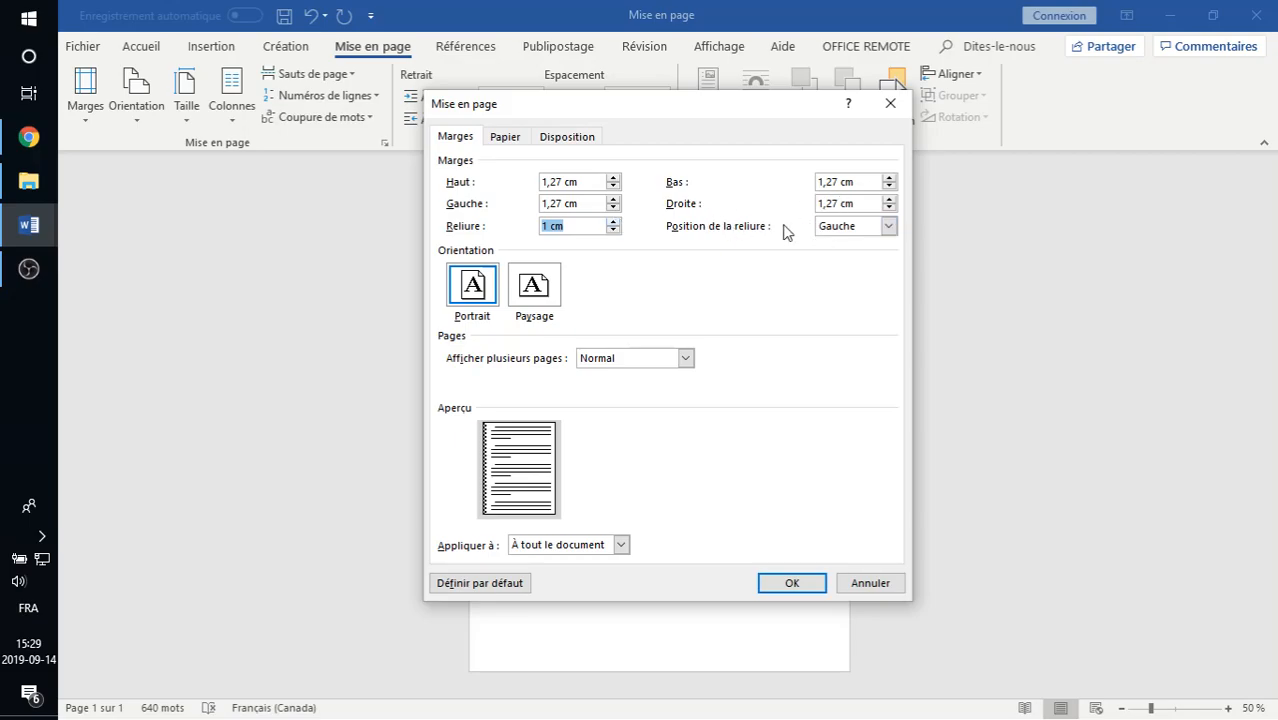
- Try the gutter position Gauche and discard the custom margin changes
left_click(568, 226)
double_click(570, 204)
left_click_drag(570, 204, 543, 213)
left_click(581, 209)
left_click(832, 228)
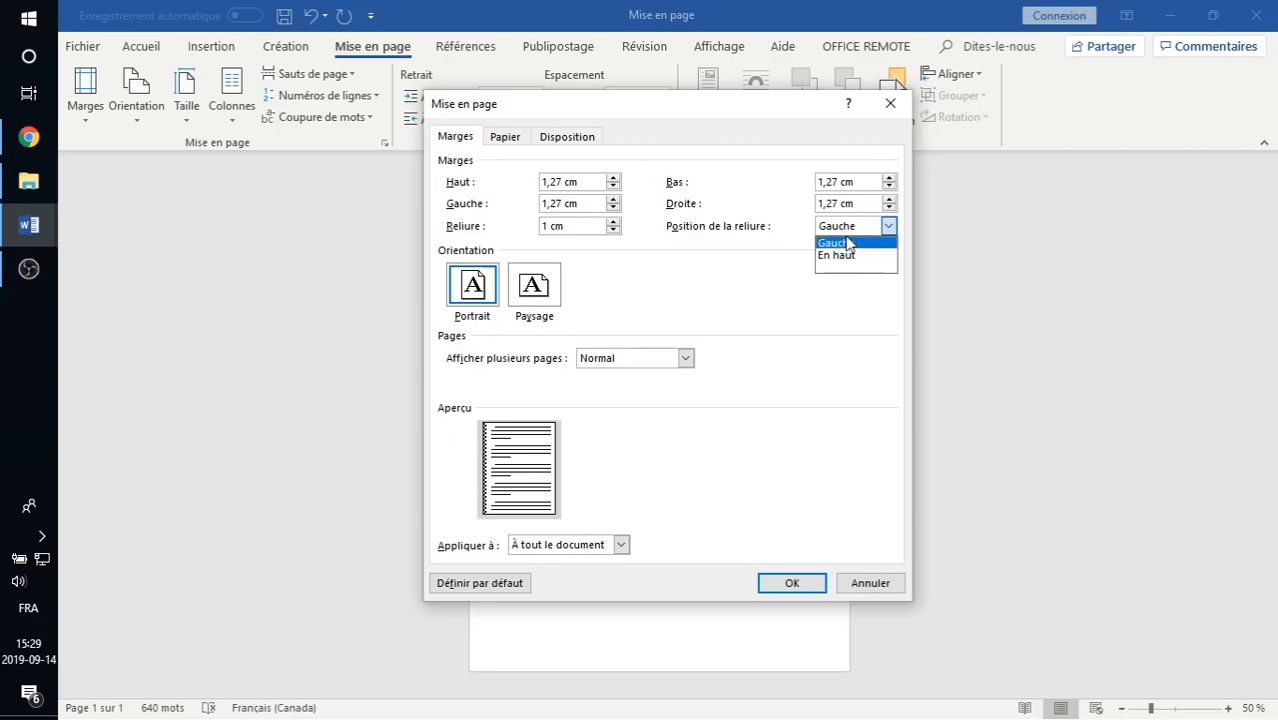
left_click(841, 243)
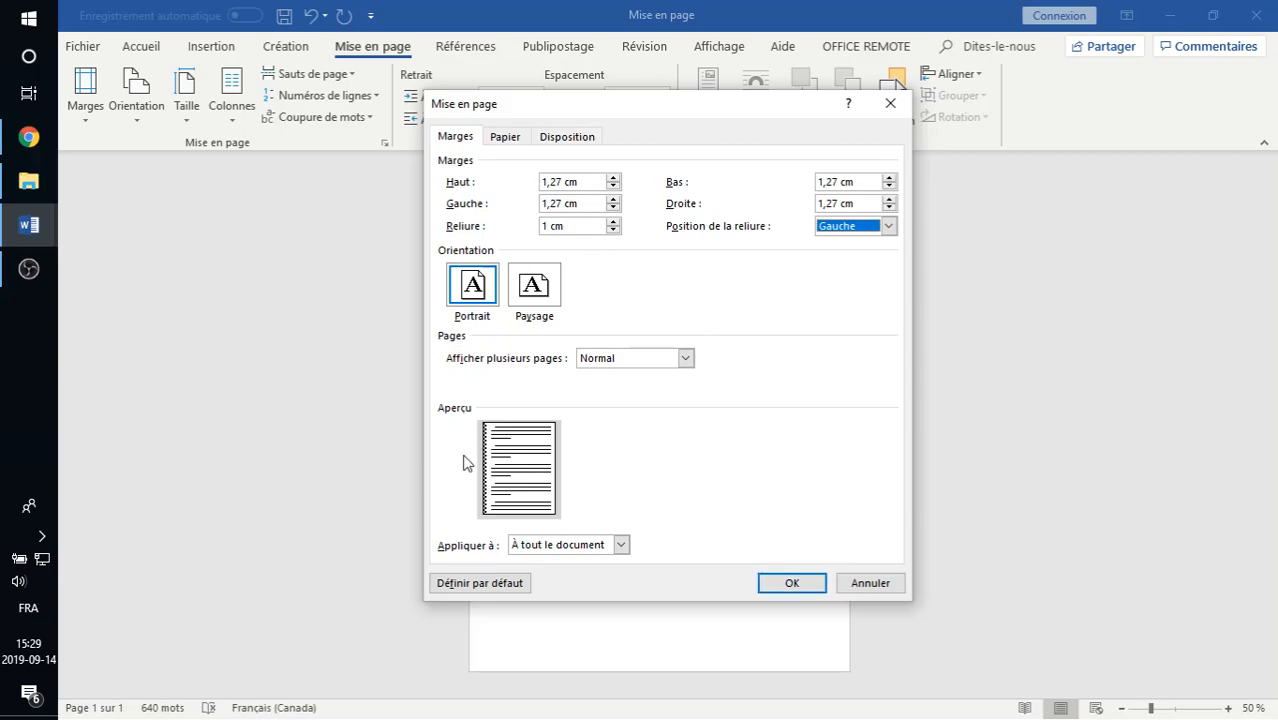
left_click(871, 586)
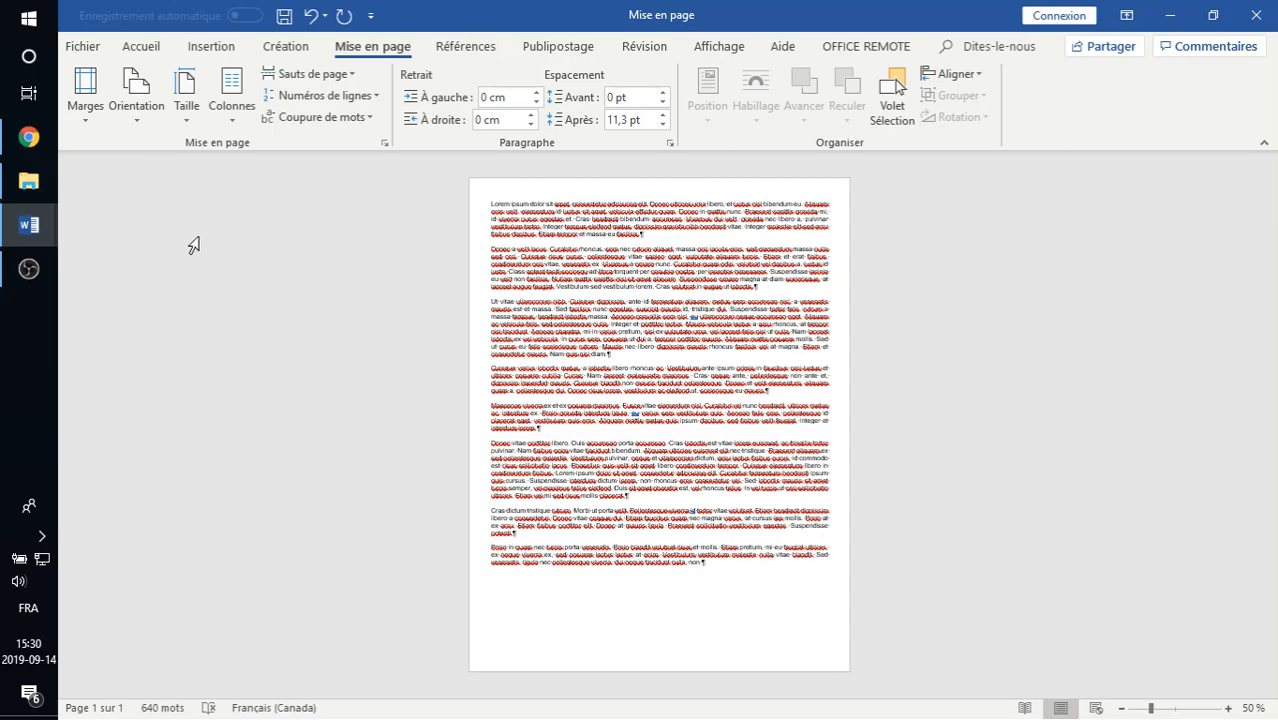
- Try the Paysage page orientation and return the document to Portrait
left_click(135, 105)
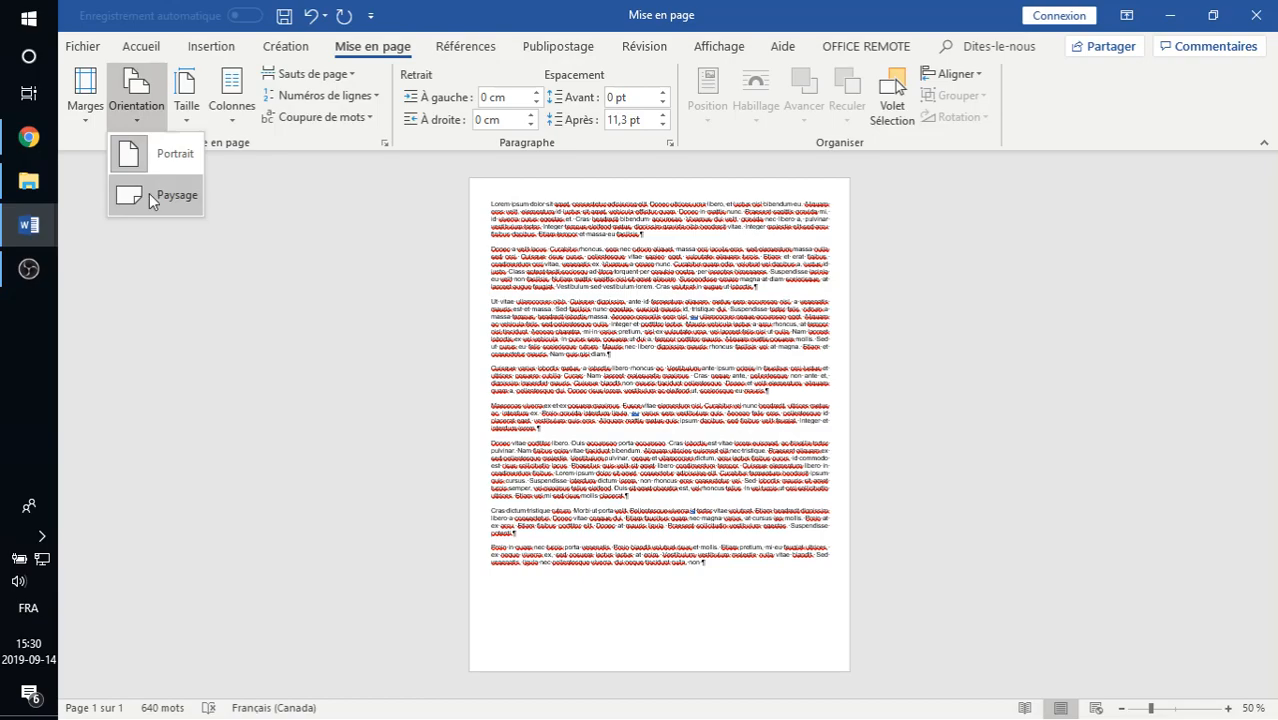
left_click(149, 196)
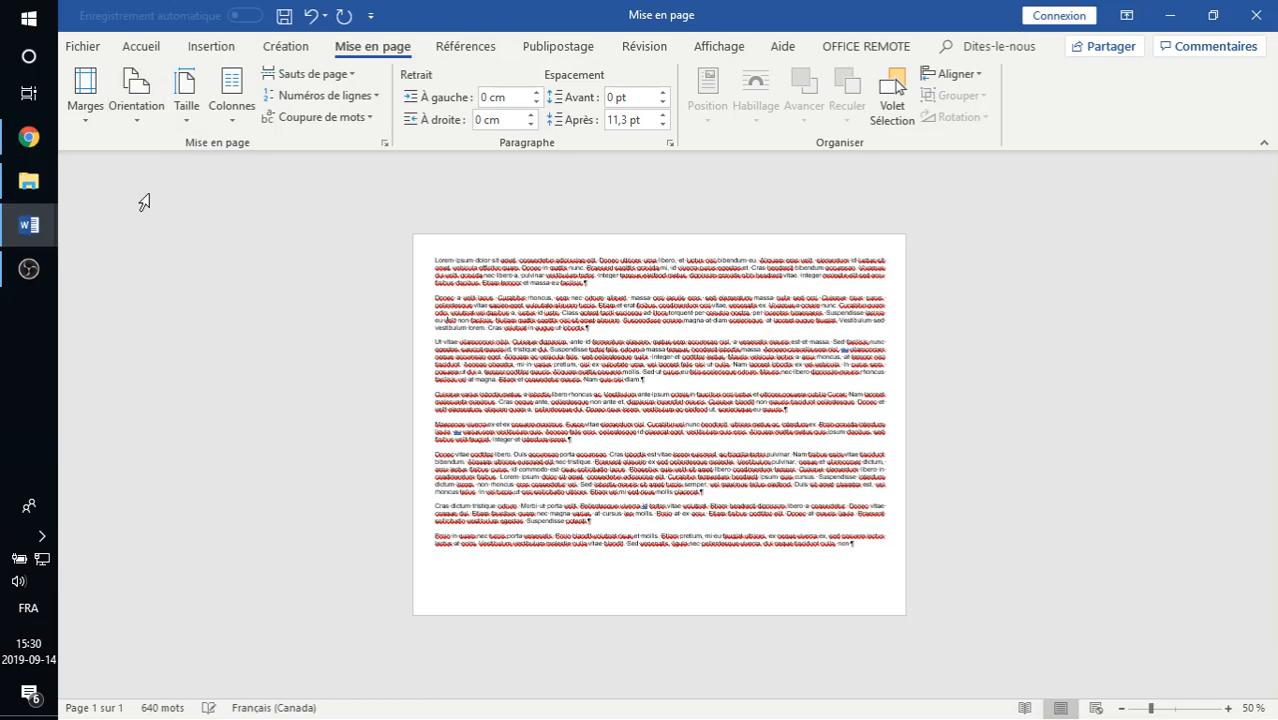
left_click(157, 123)
left_click(155, 155)
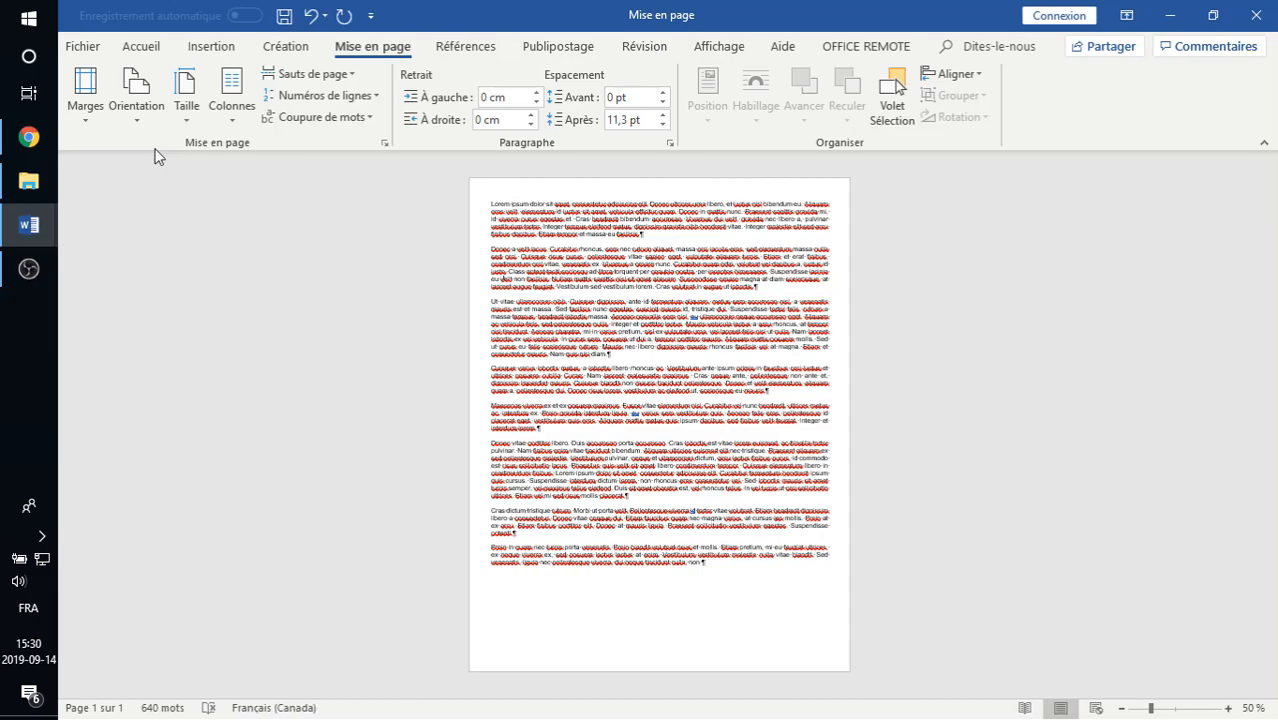
- Examine the paper formats offered in the additional paper size settings and close them without changes
left_click(195, 118)
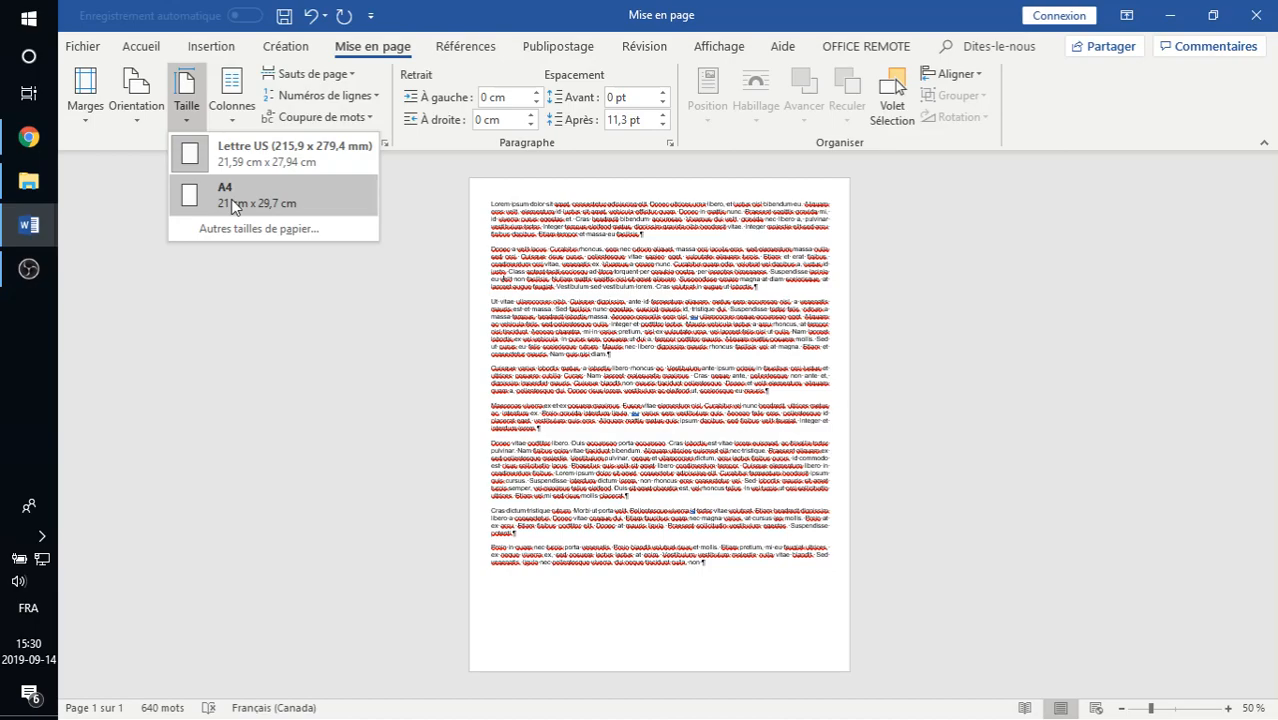
left_click(230, 226)
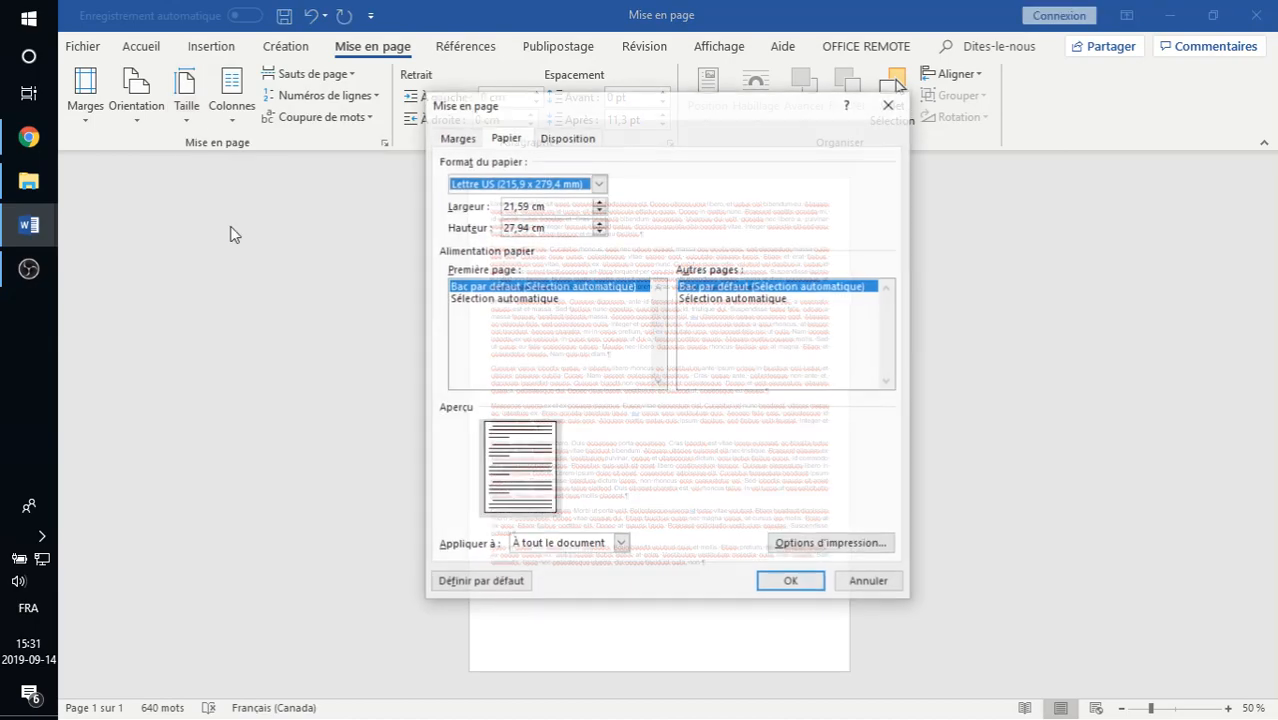
left_click(584, 188)
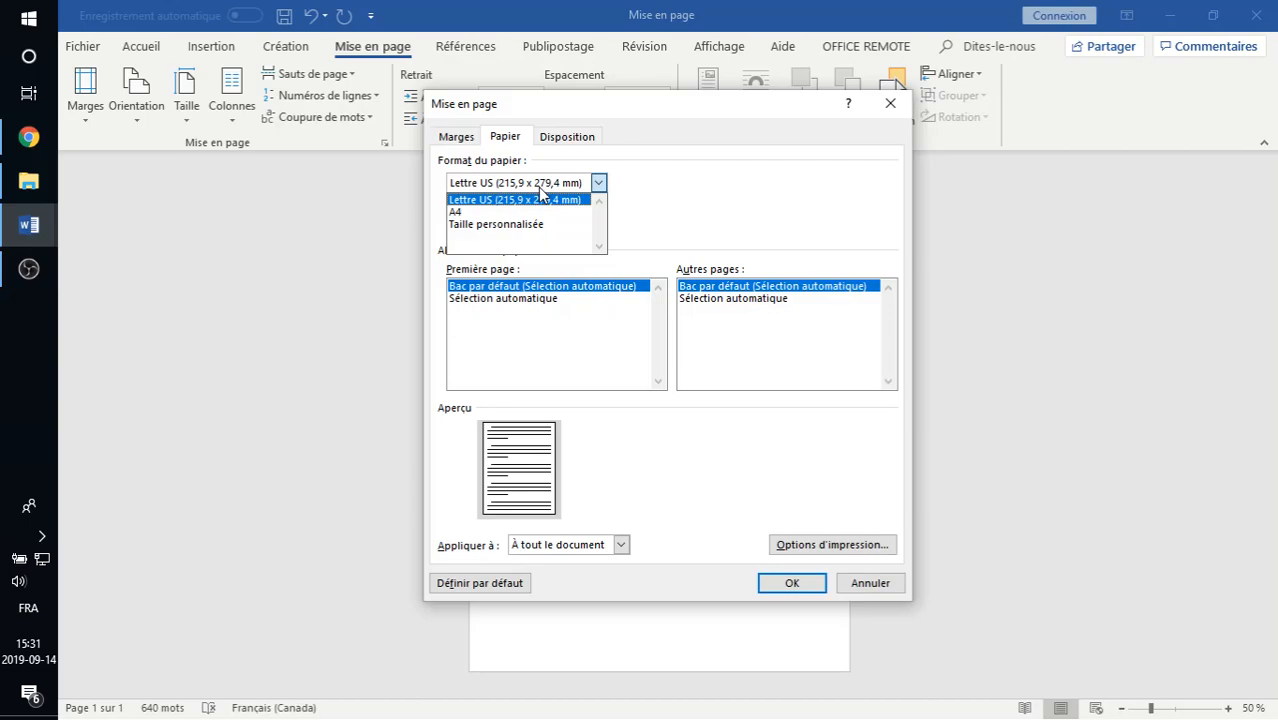
left_click(645, 187)
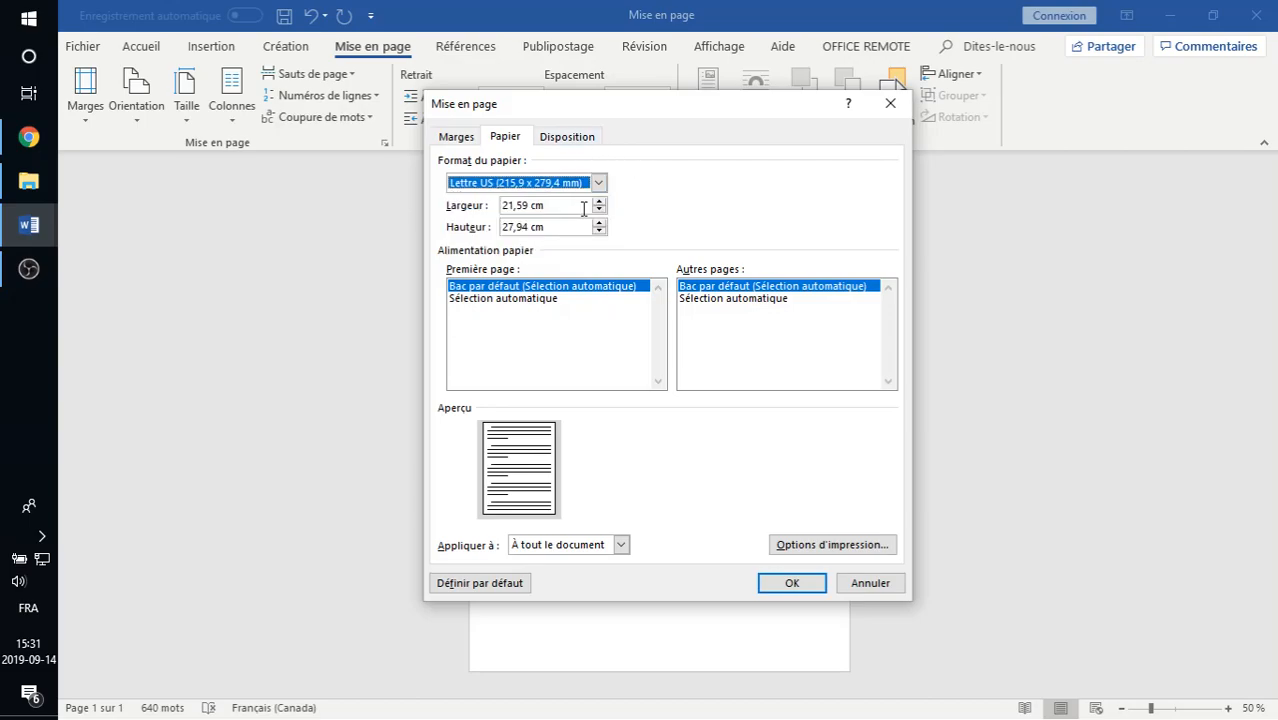
left_click(865, 590)
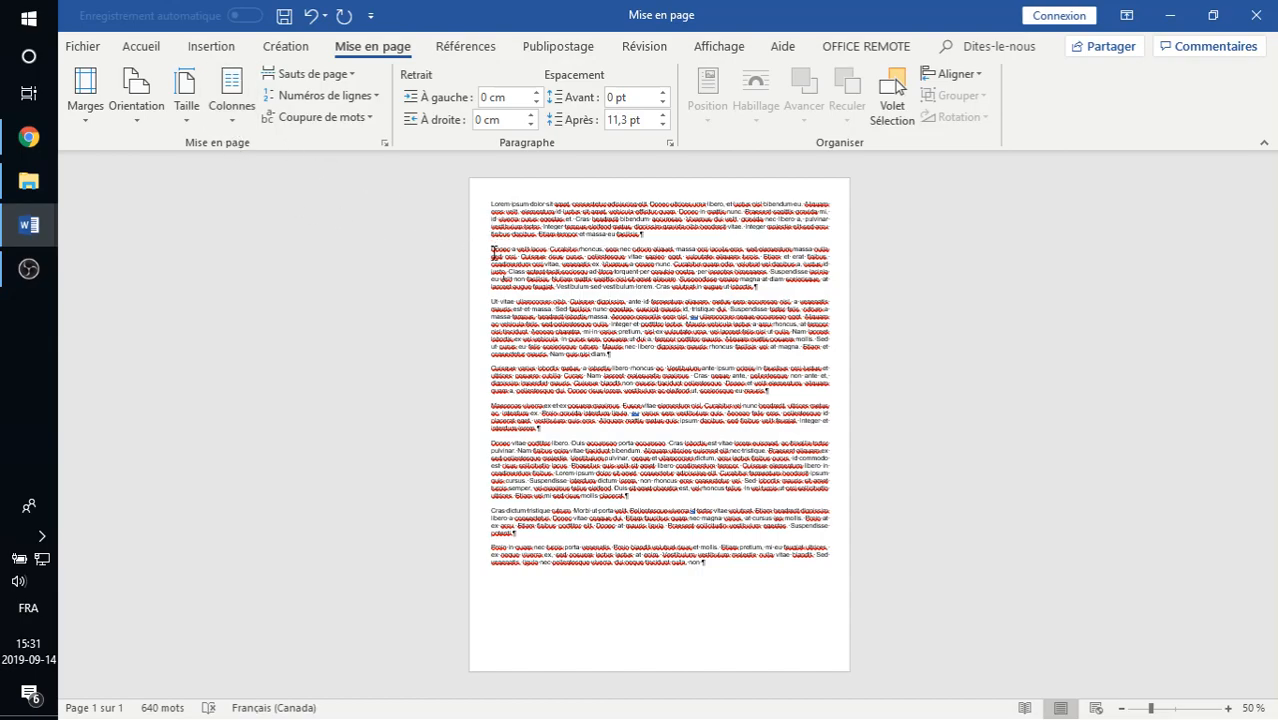
- Try the Deux, Trois, Gauche and Droite column layouts on the second paragraph
left_click_drag(491, 249, 779, 290)
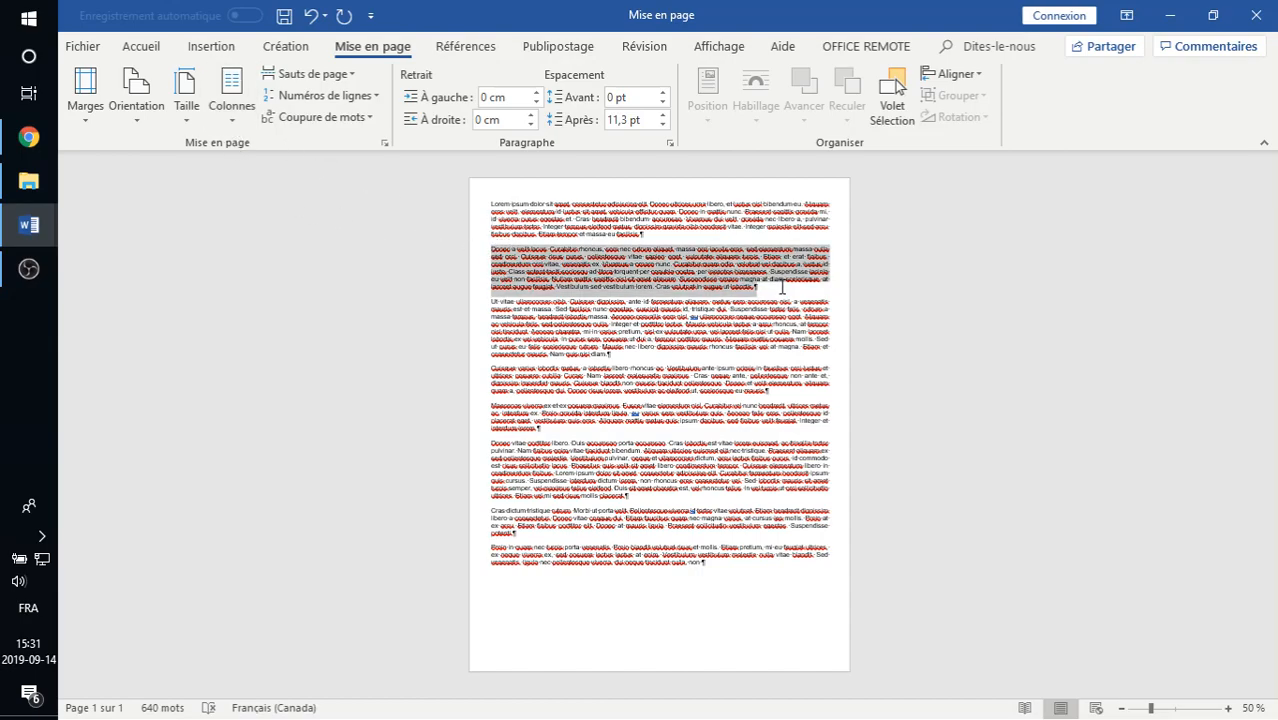
left_click(231, 118)
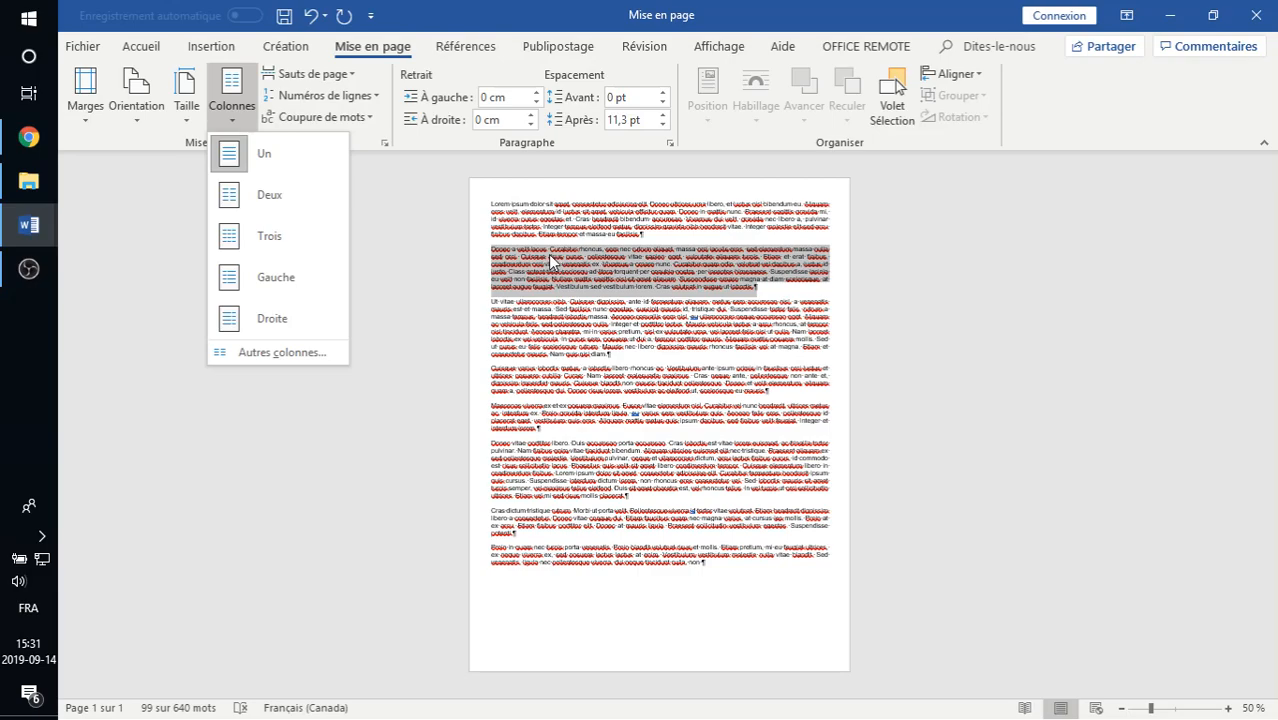
left_click(276, 207)
left_click(228, 108)
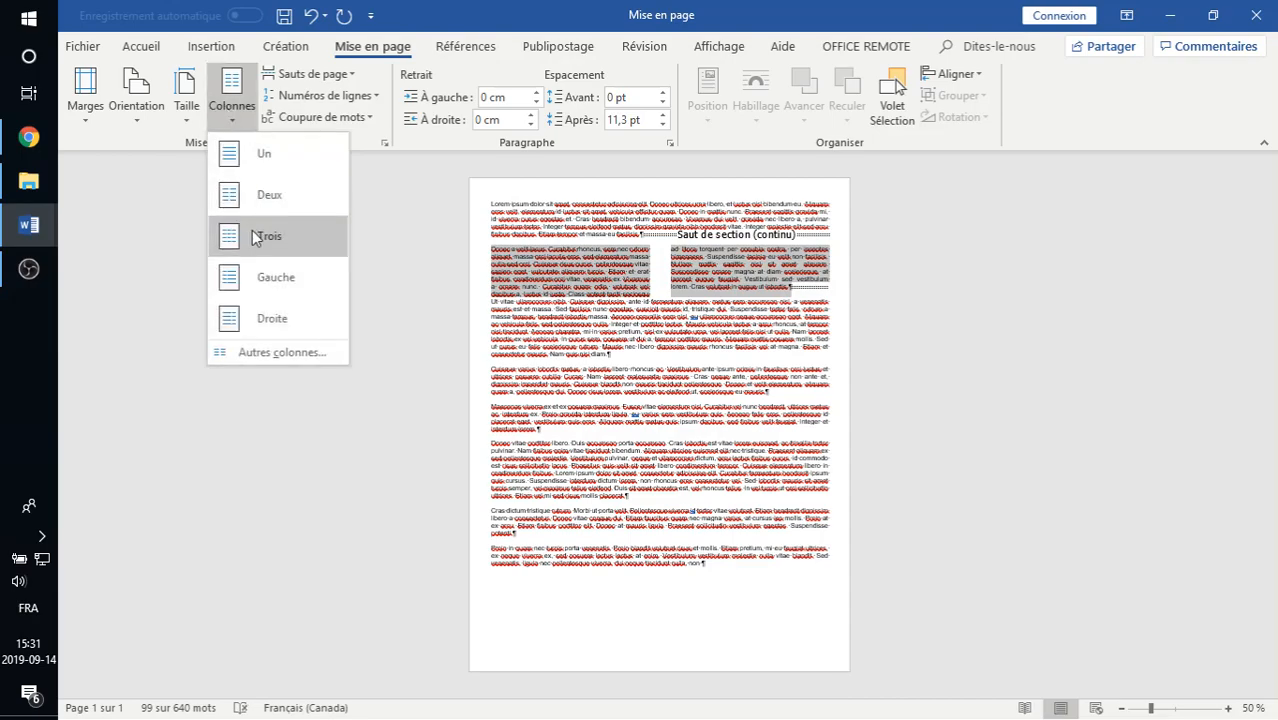
left_click(266, 232)
left_click(230, 102)
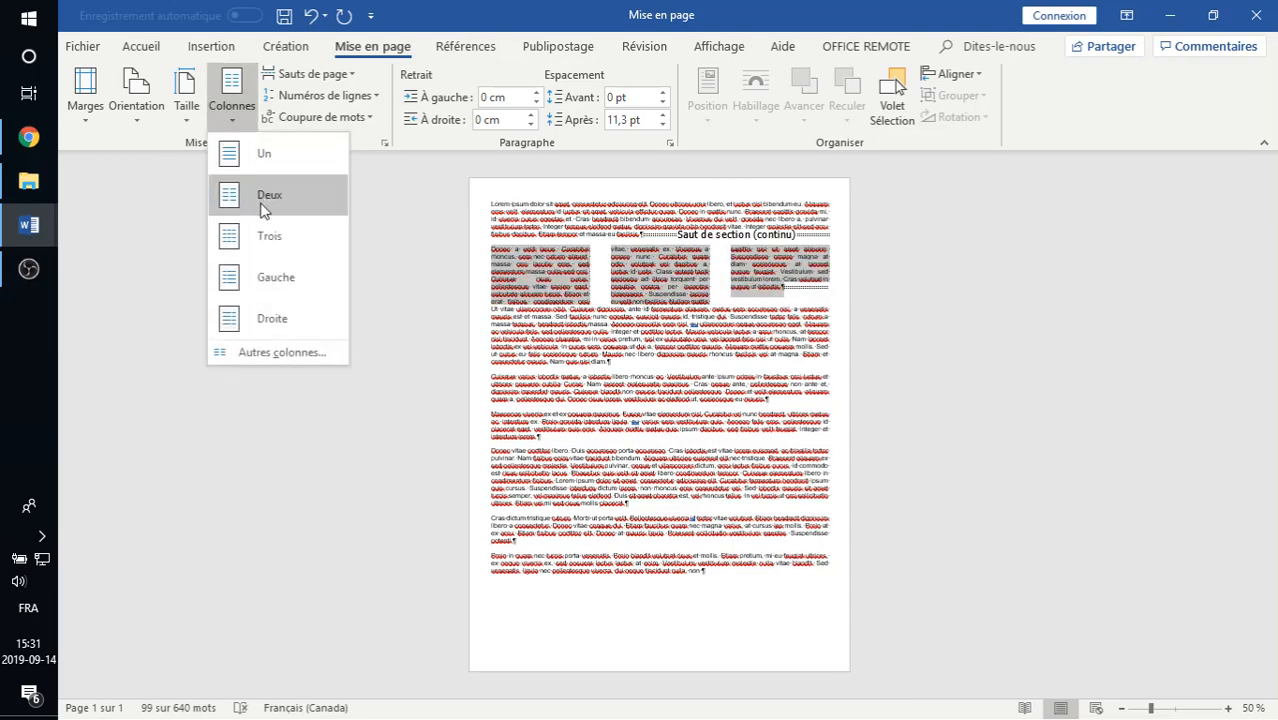
left_click(263, 282)
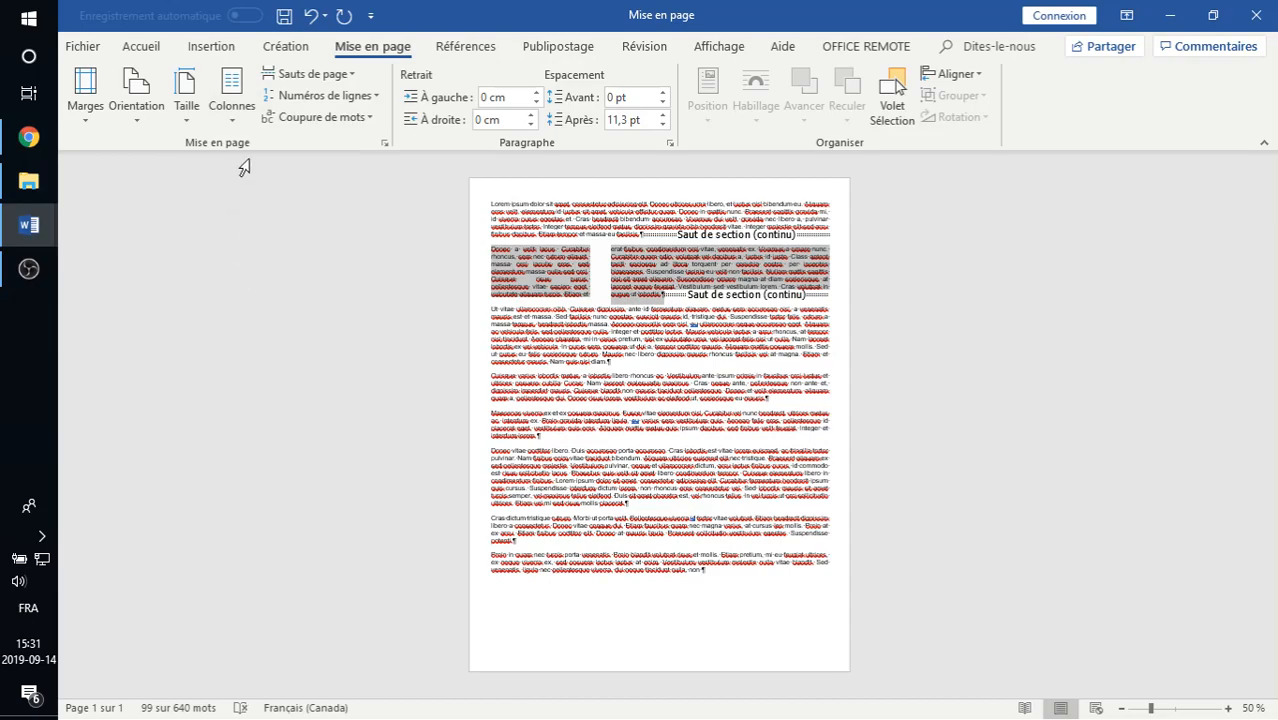
left_click(231, 100)
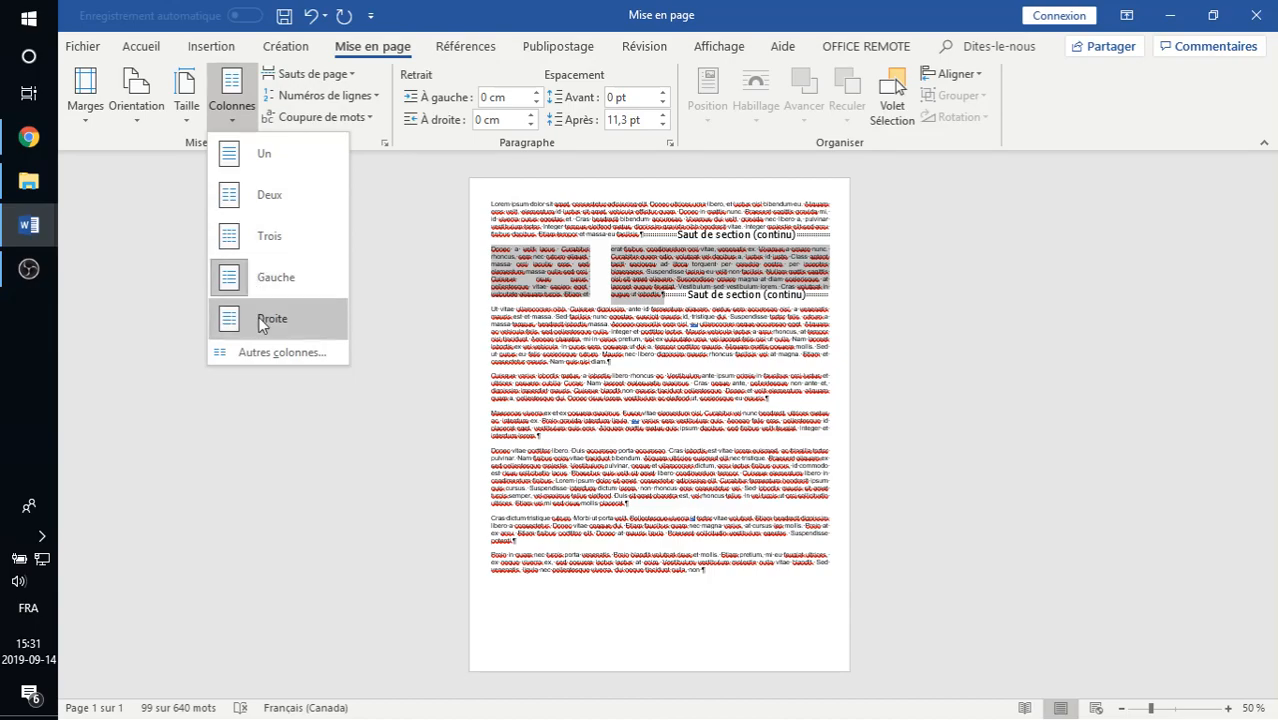
left_click(258, 317)
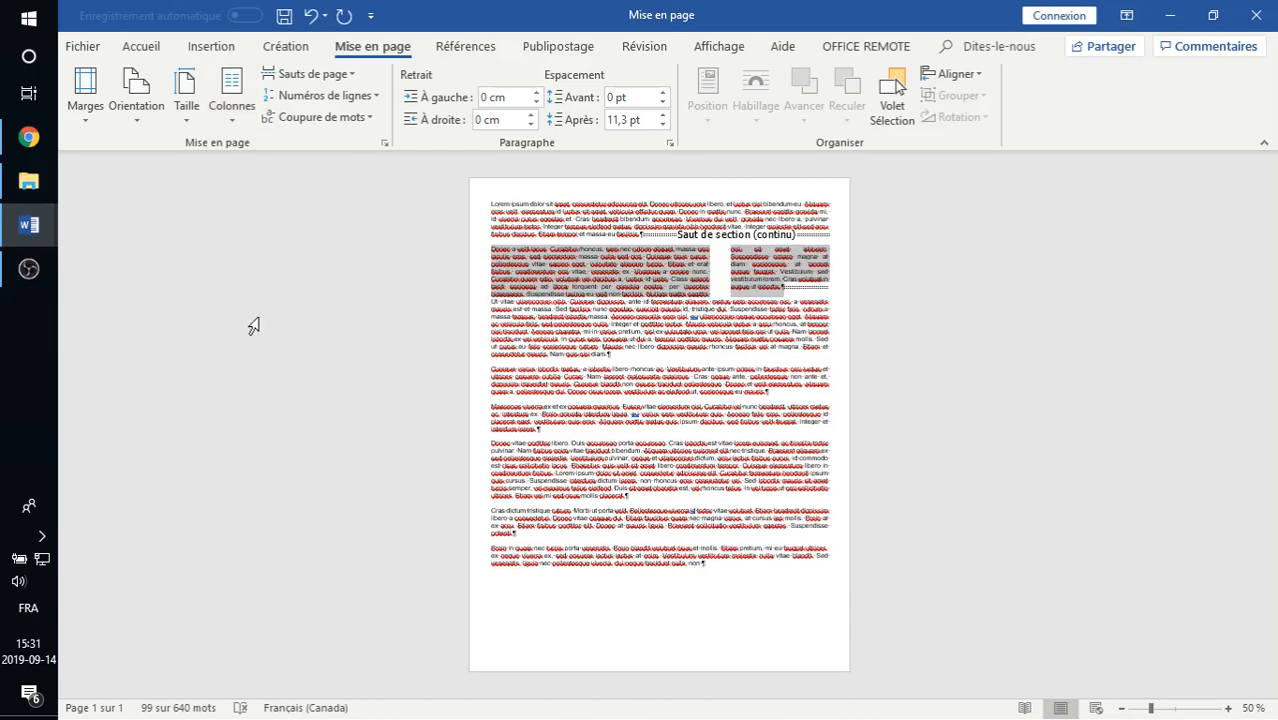
- Try different column counts in the detailed column settings, return to 2, and check the width and spacing values
left_click(233, 112)
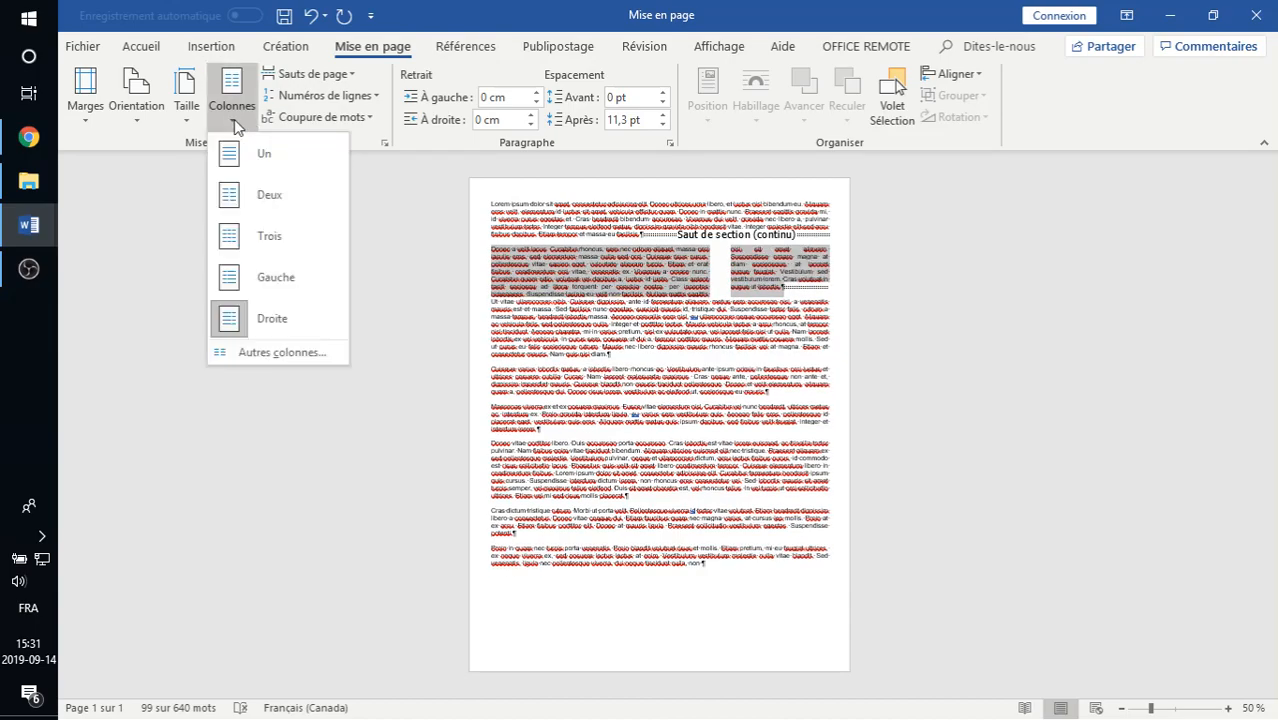
left_click(258, 356)
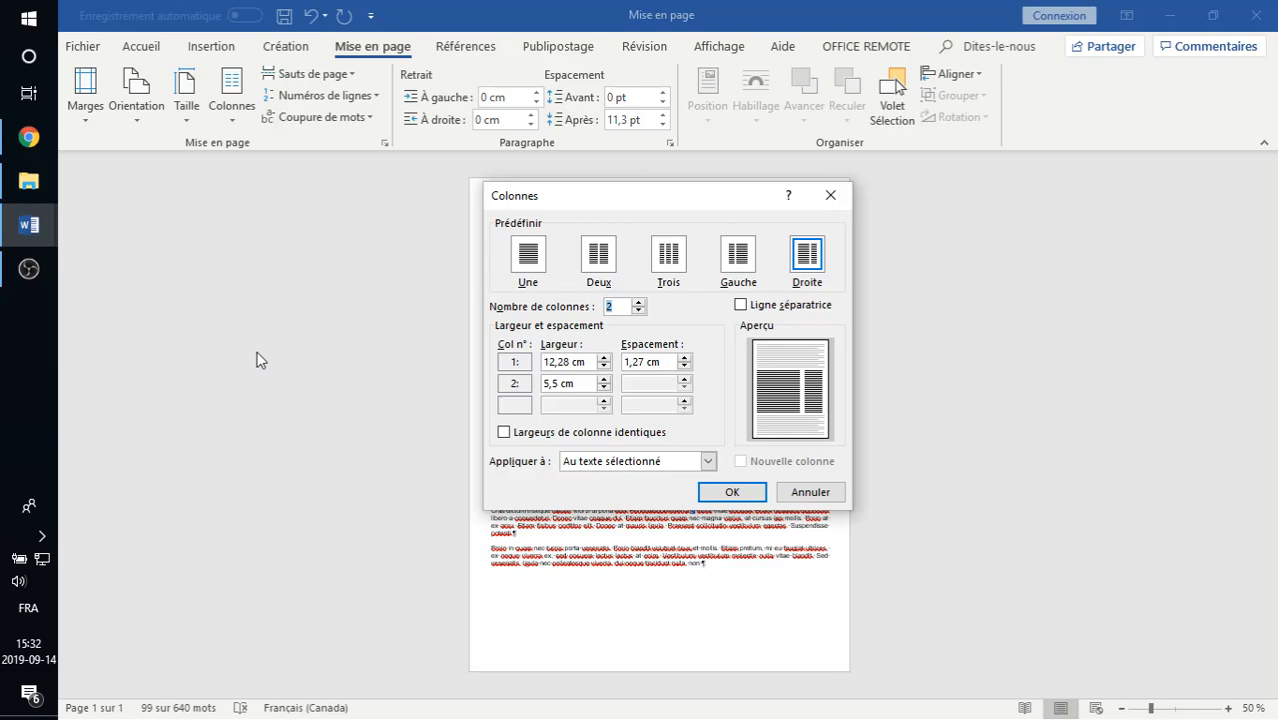
left_click(638, 301)
left_click(638, 301)
left_click(638, 301)
left_click(638, 301)
left_click(638, 301)
left_click(638, 311)
left_click(638, 311)
left_click(638, 311)
left_click(638, 311)
left_click(638, 311)
left_click_drag(587, 361, 538, 361)
left_click_drag(664, 361, 620, 361)
- Format the second paragraph as two columns of identical width (Deux) with a separator line between them
left_click(743, 309)
left_click(743, 309)
left_click(743, 309)
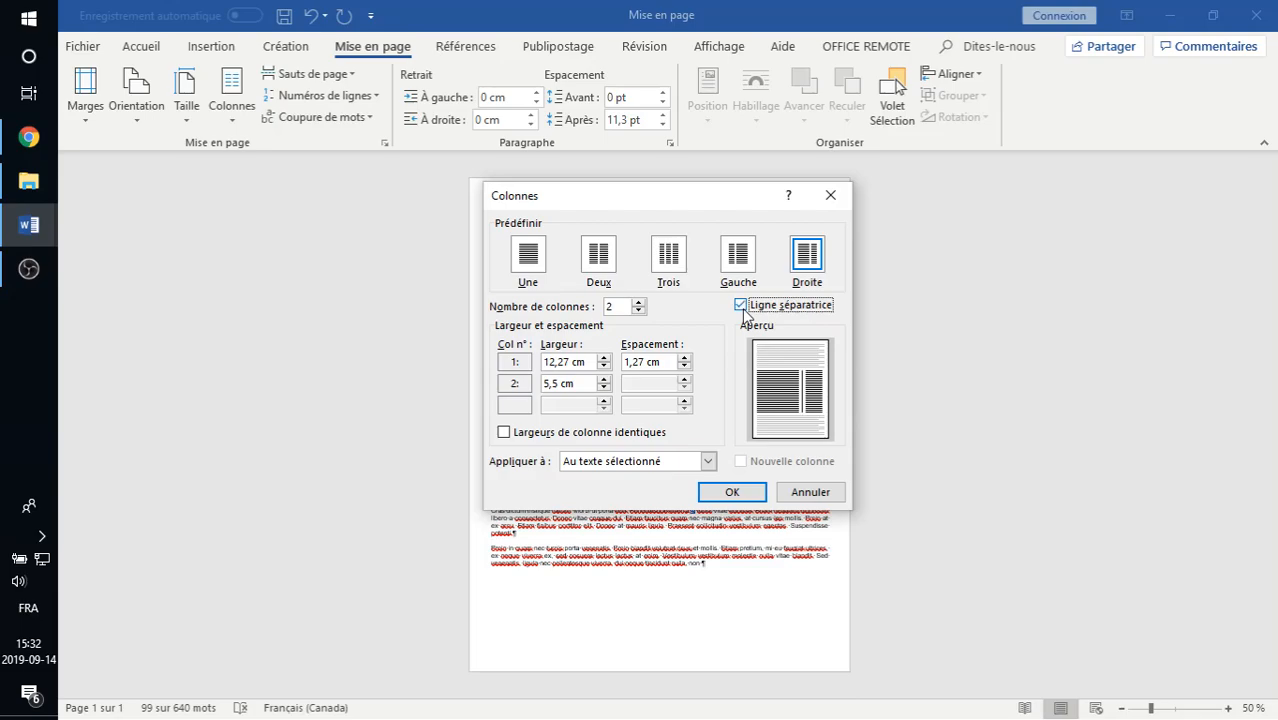
left_click(743, 309)
left_click(743, 309)
left_click(608, 258)
left_click(758, 313)
left_click(758, 313)
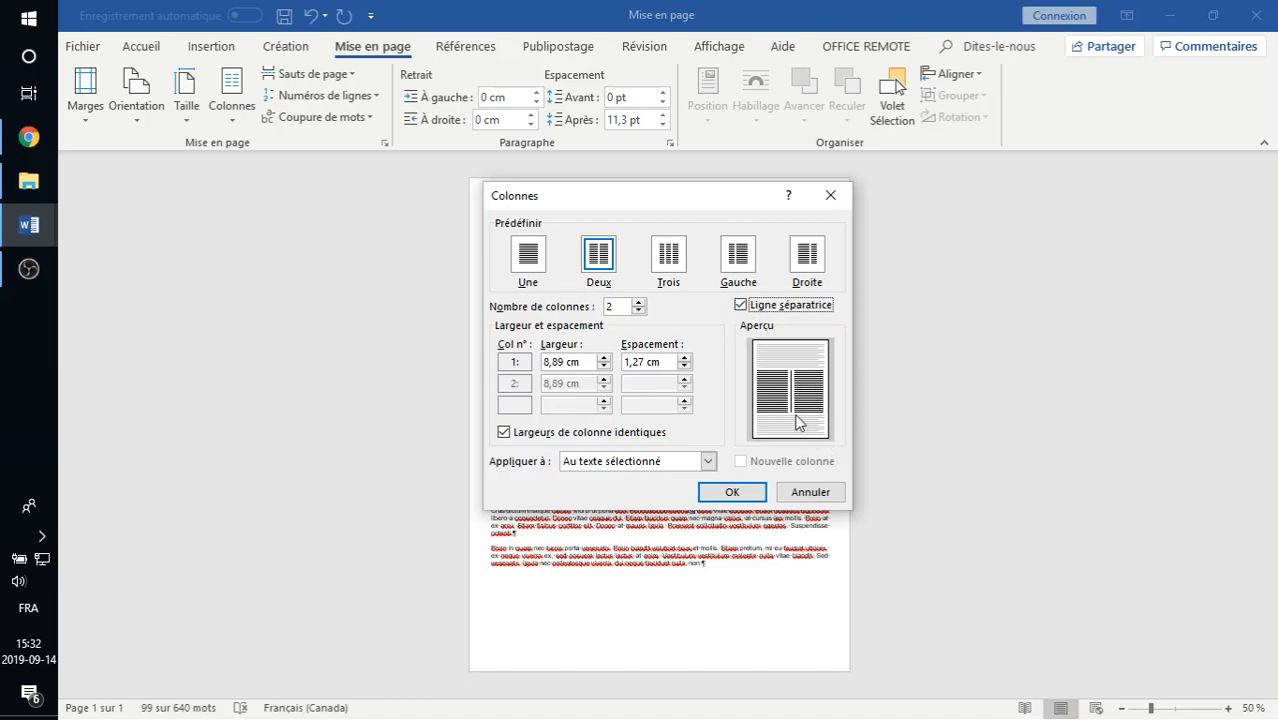
left_click(765, 308)
left_click(765, 309)
left_click(729, 494)
left_click(720, 288)
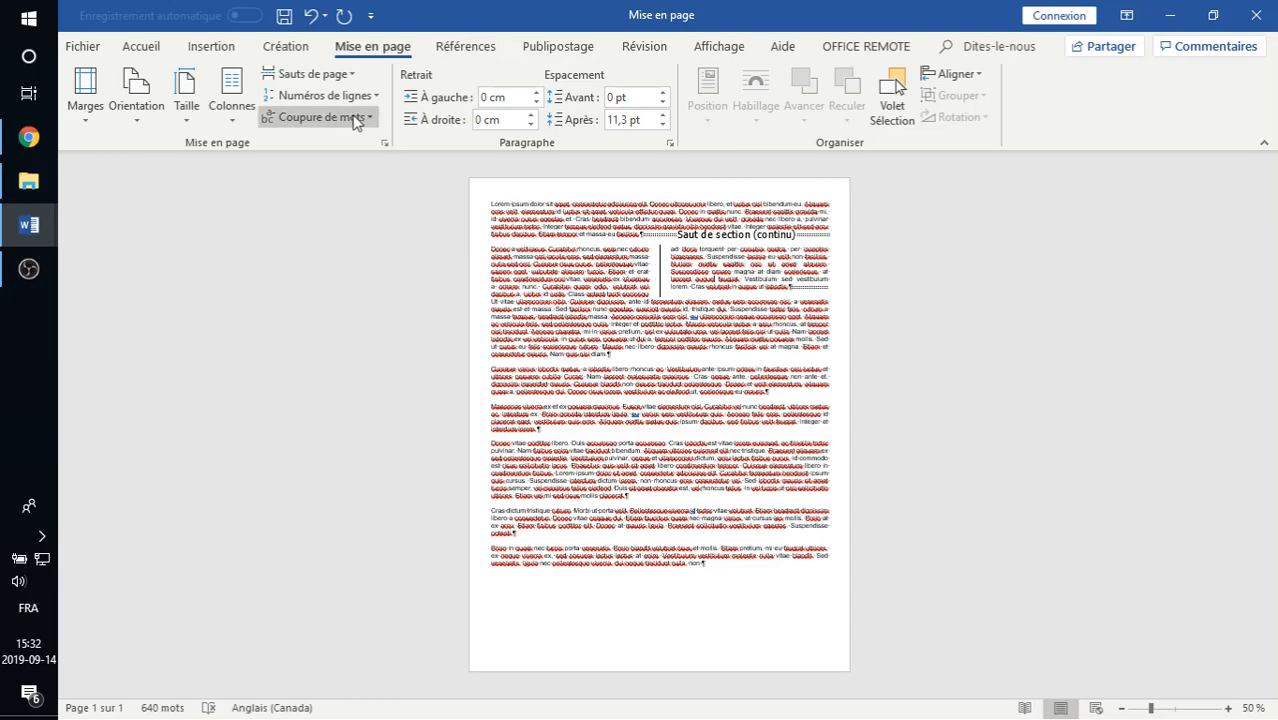
- Undo all column formatting on the second paragraph and deselect it
left_click(309, 16)
left_click(309, 16)
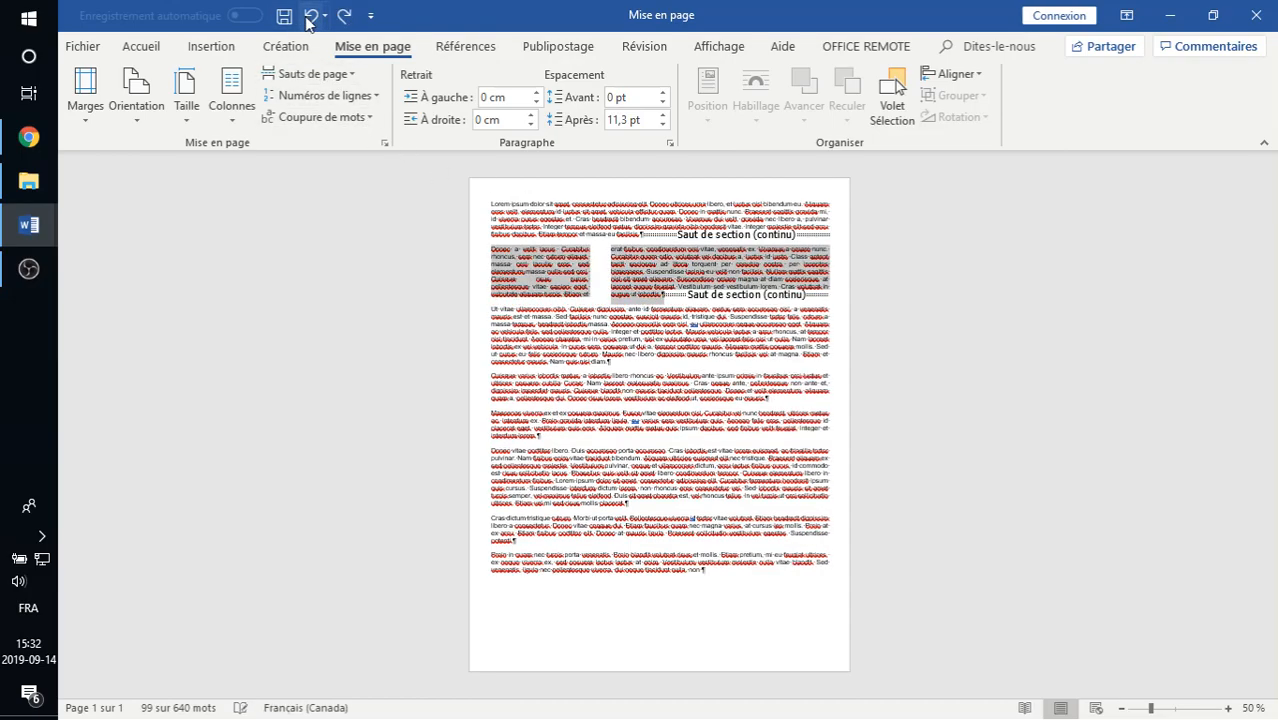
left_click(309, 16)
left_click(309, 17)
left_click(310, 18)
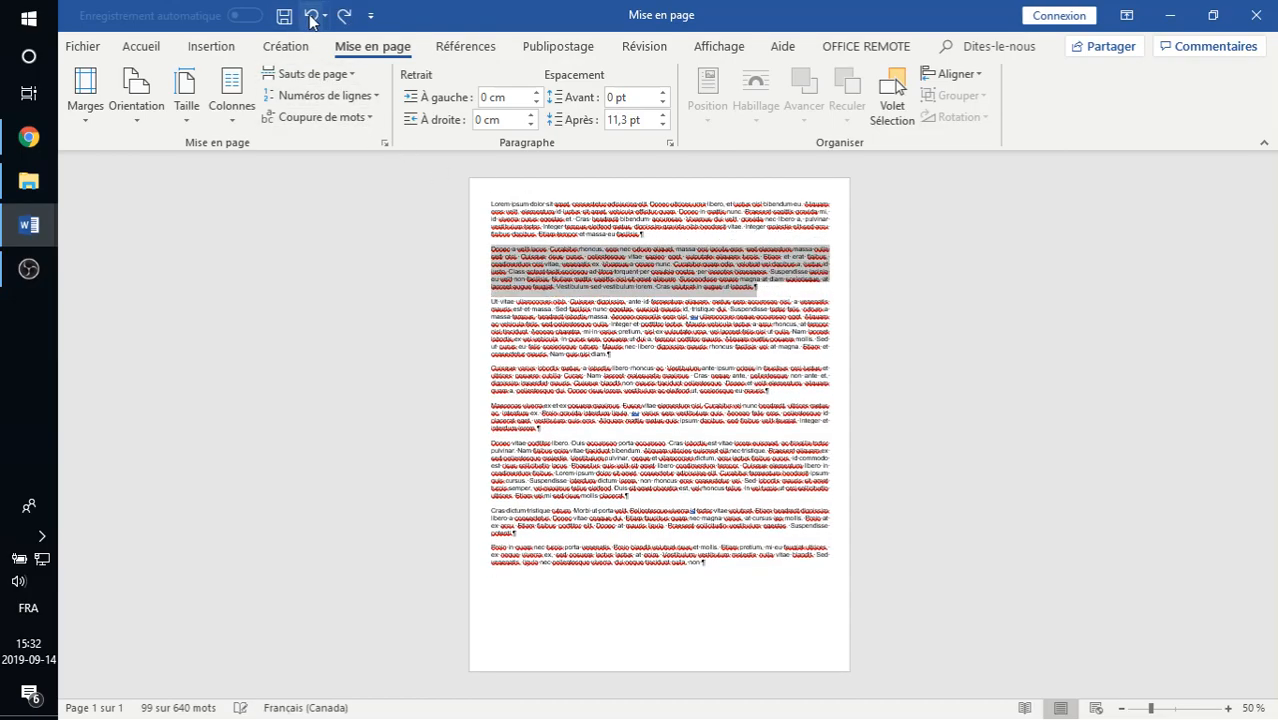
left_click(574, 316)
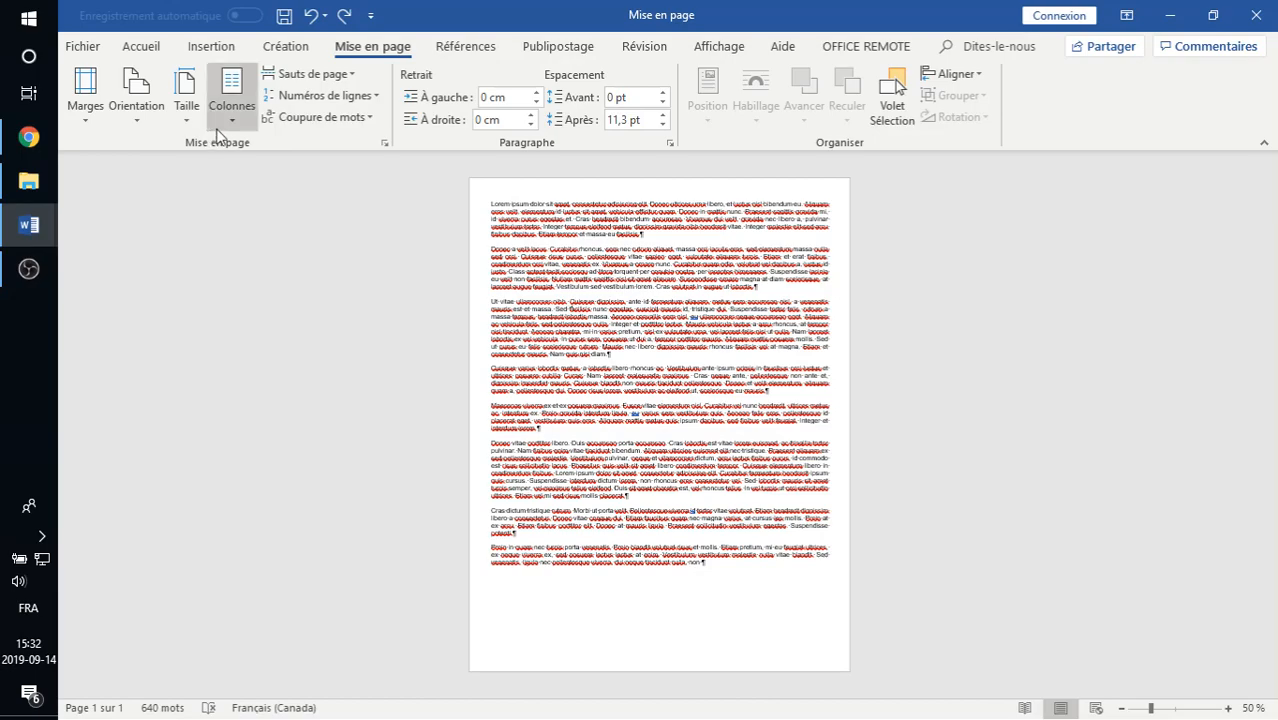
left_click(85, 95)
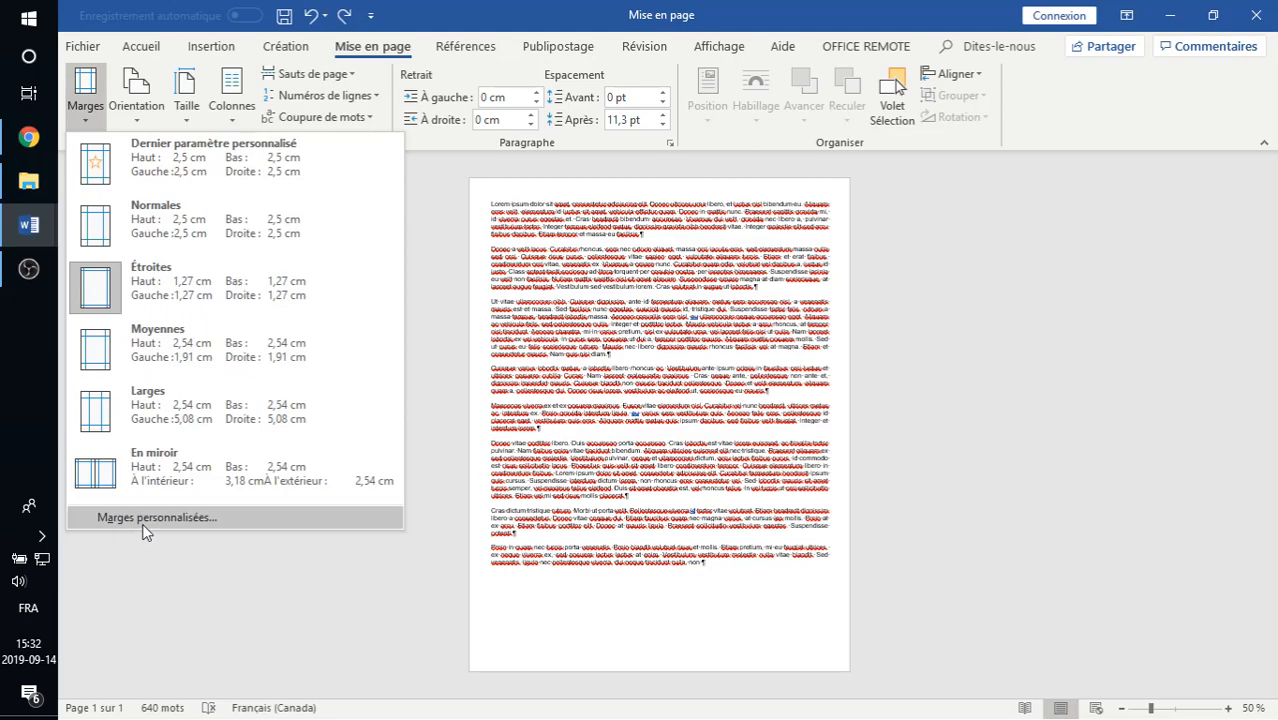
left_click(194, 116)
left_click(126, 140)
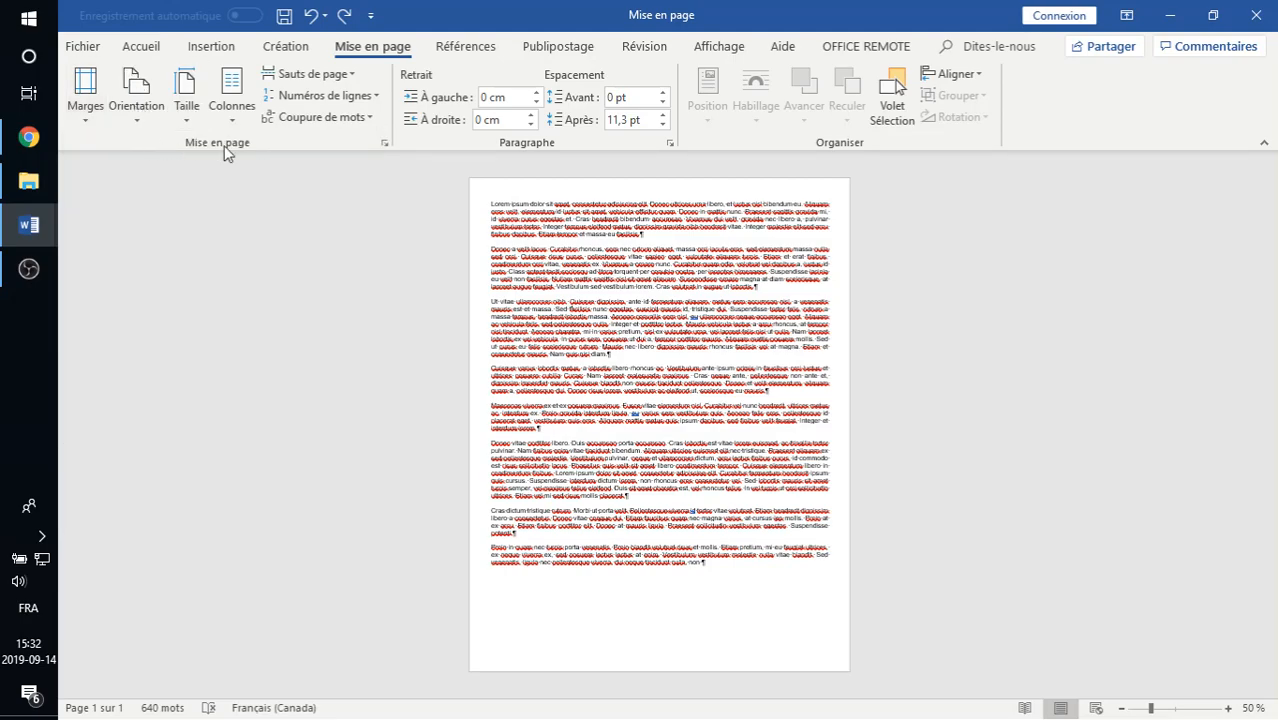
- Open the full page setup settings and review the margin, orientation and paper size options, including the paper width and height
left_click(386, 145)
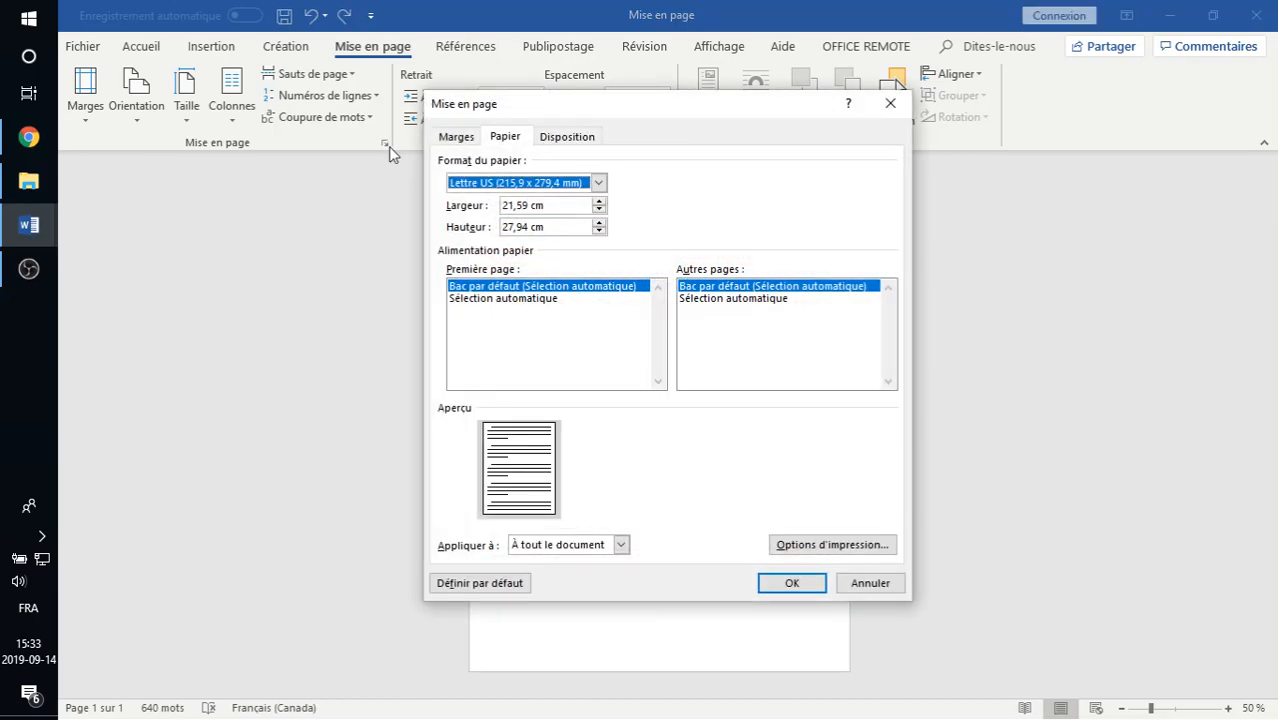
left_click(454, 136)
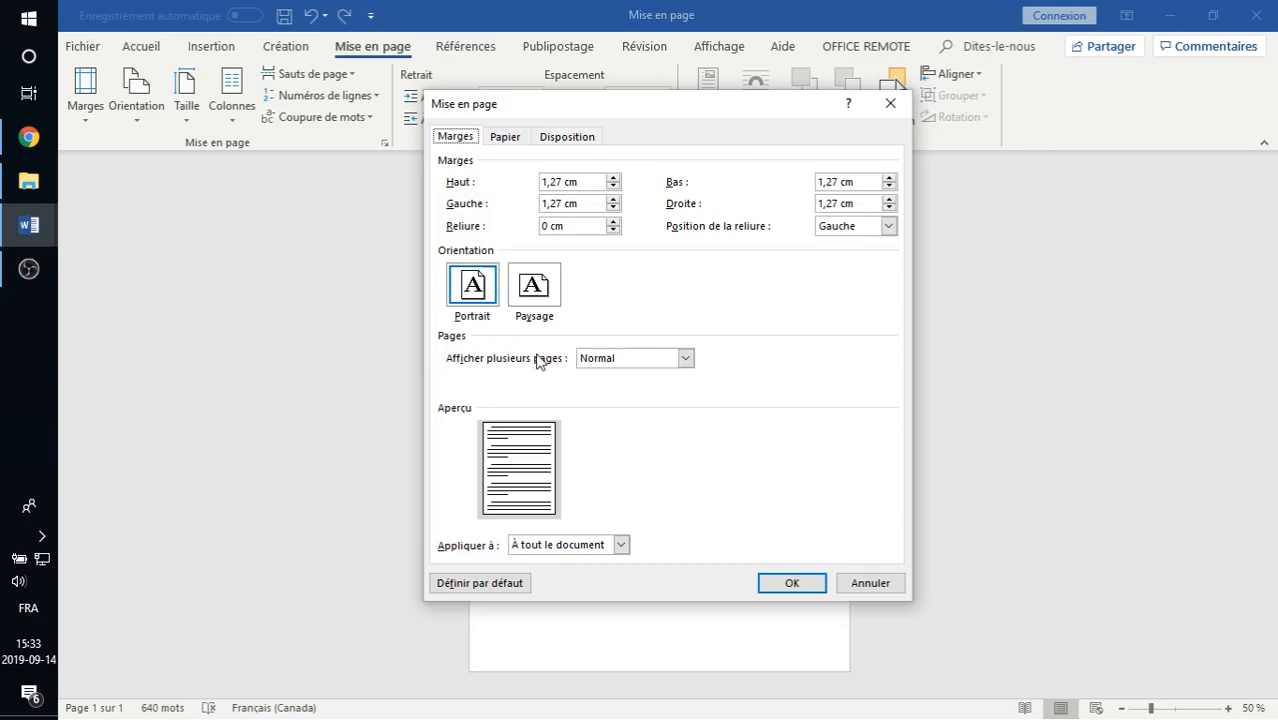
left_click(504, 139)
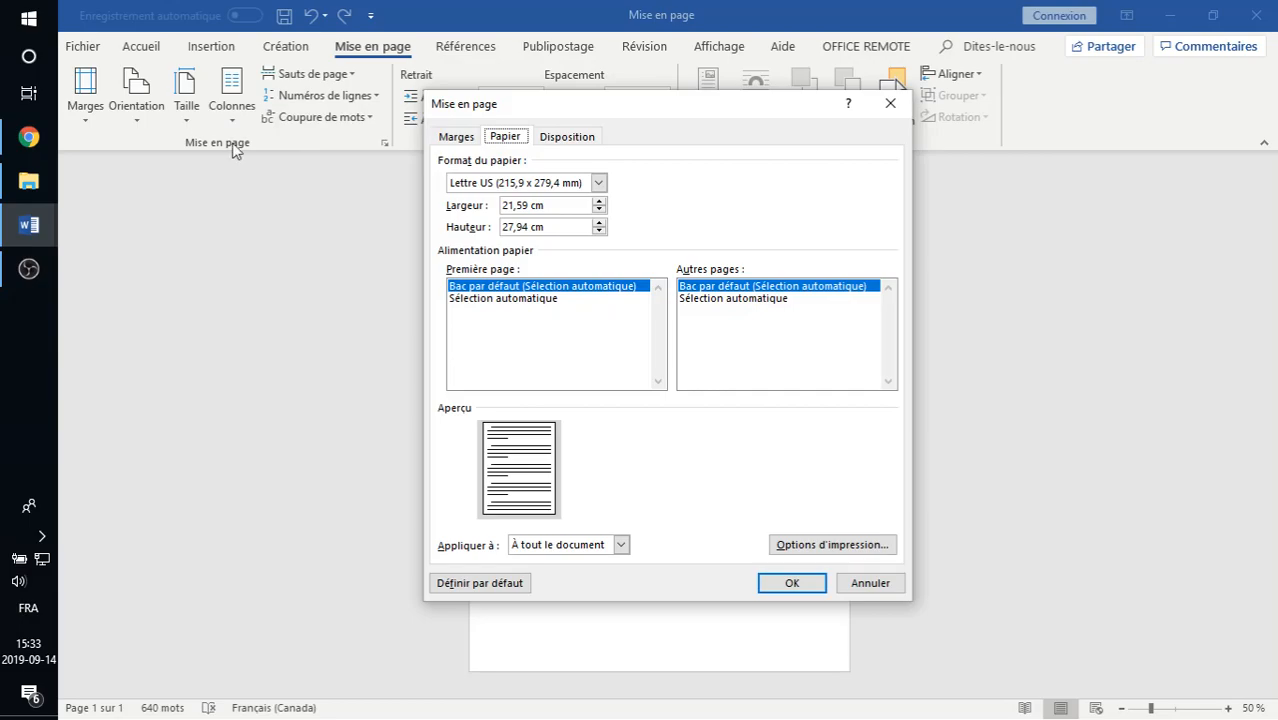
left_click_drag(556, 205, 470, 230)
left_click(557, 227)
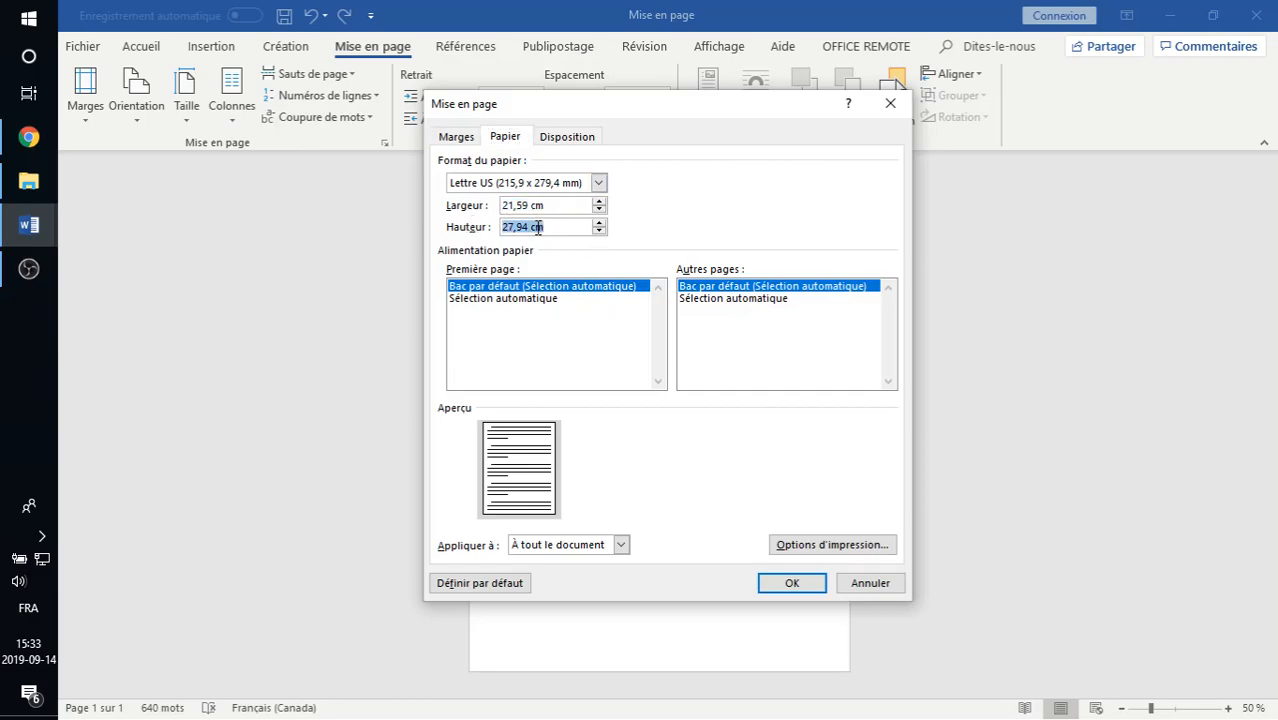
- Review the page setup's section, header and footer, and vertical alignment options, and accept the settings while ignoring the print-area margin warning
left_click(557, 142)
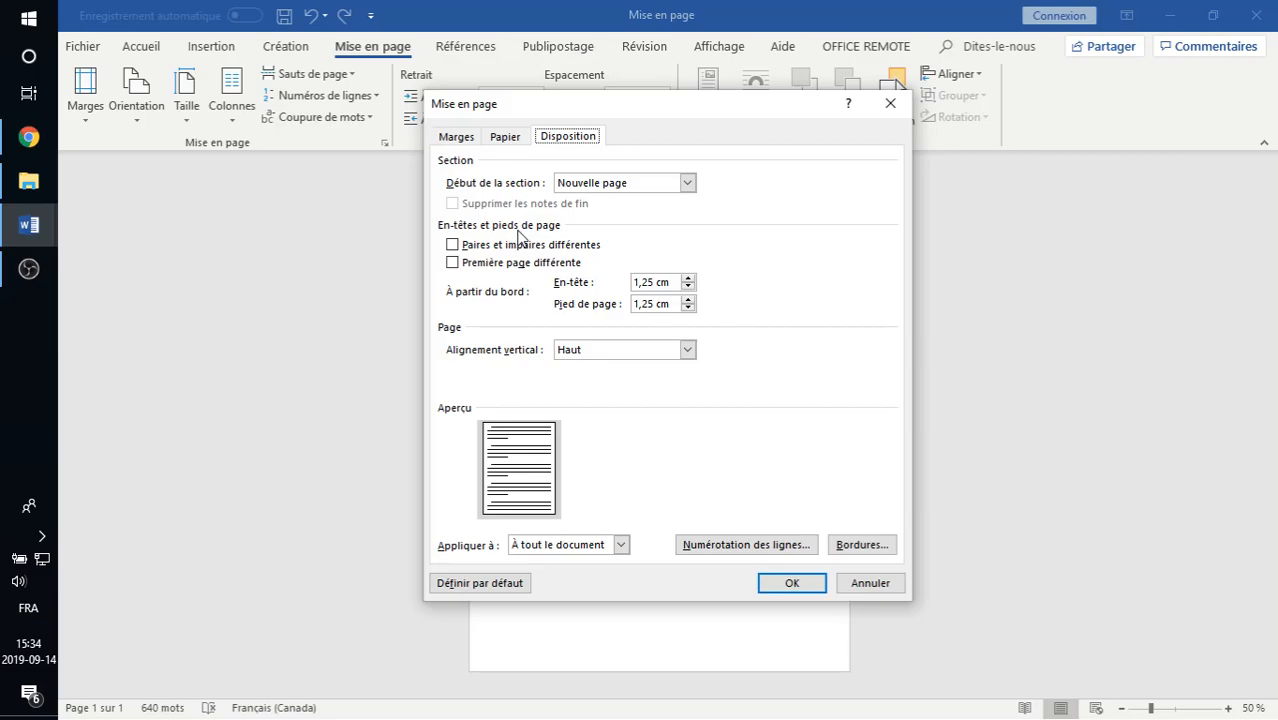
left_click_drag(543, 106, 542, 180)
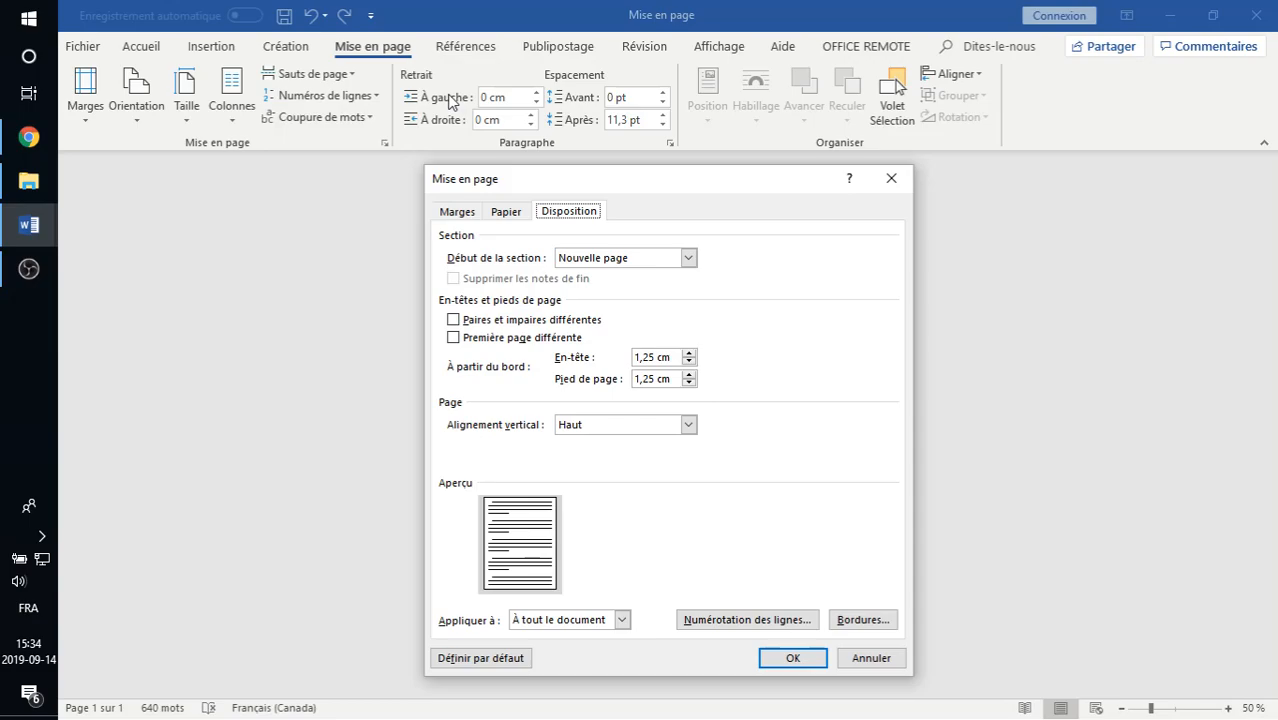
left_click(780, 660)
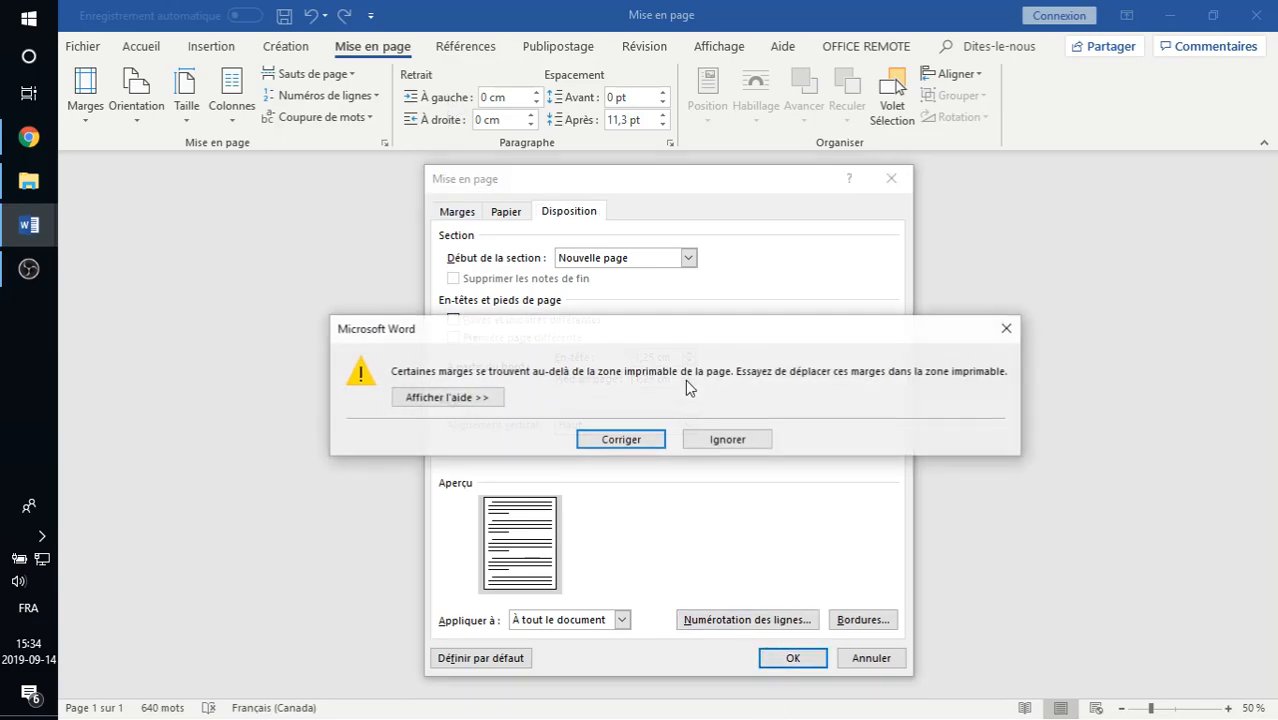
left_click(708, 435)
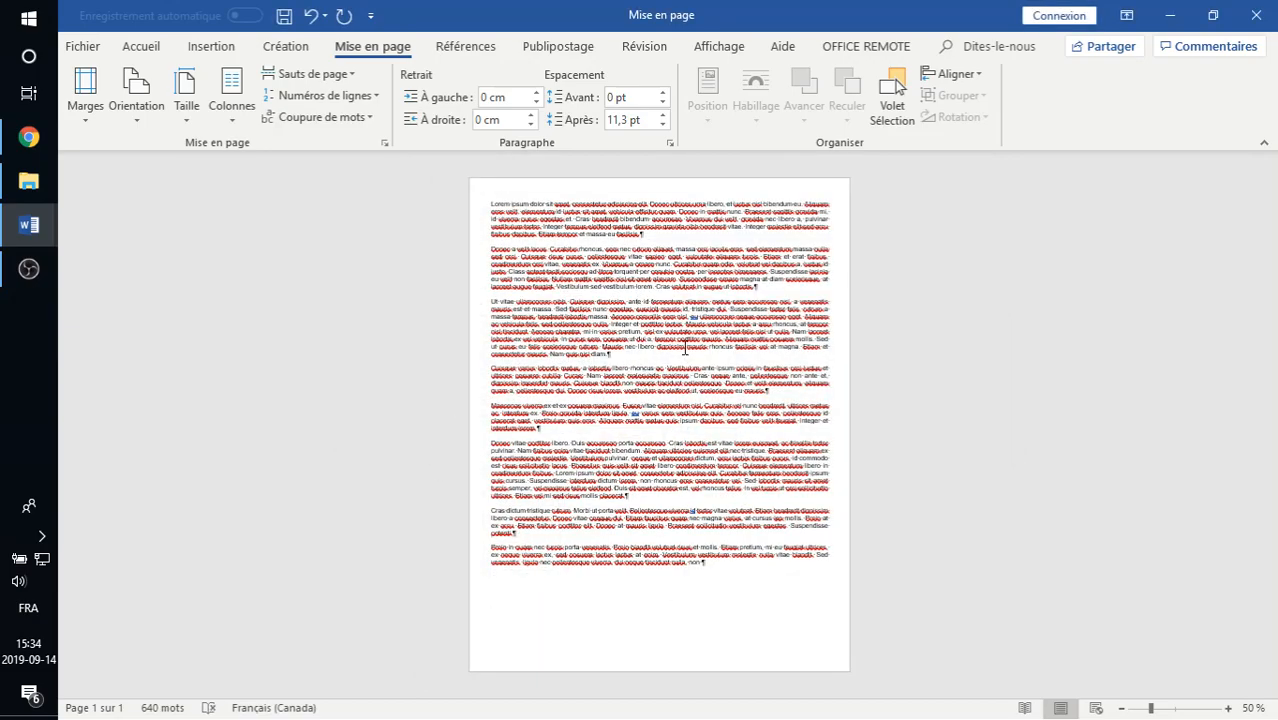
- Apply the Normales margins (2,5 cm) and insert a page break after the third paragraph
left_click(85, 92)
left_click(120, 212)
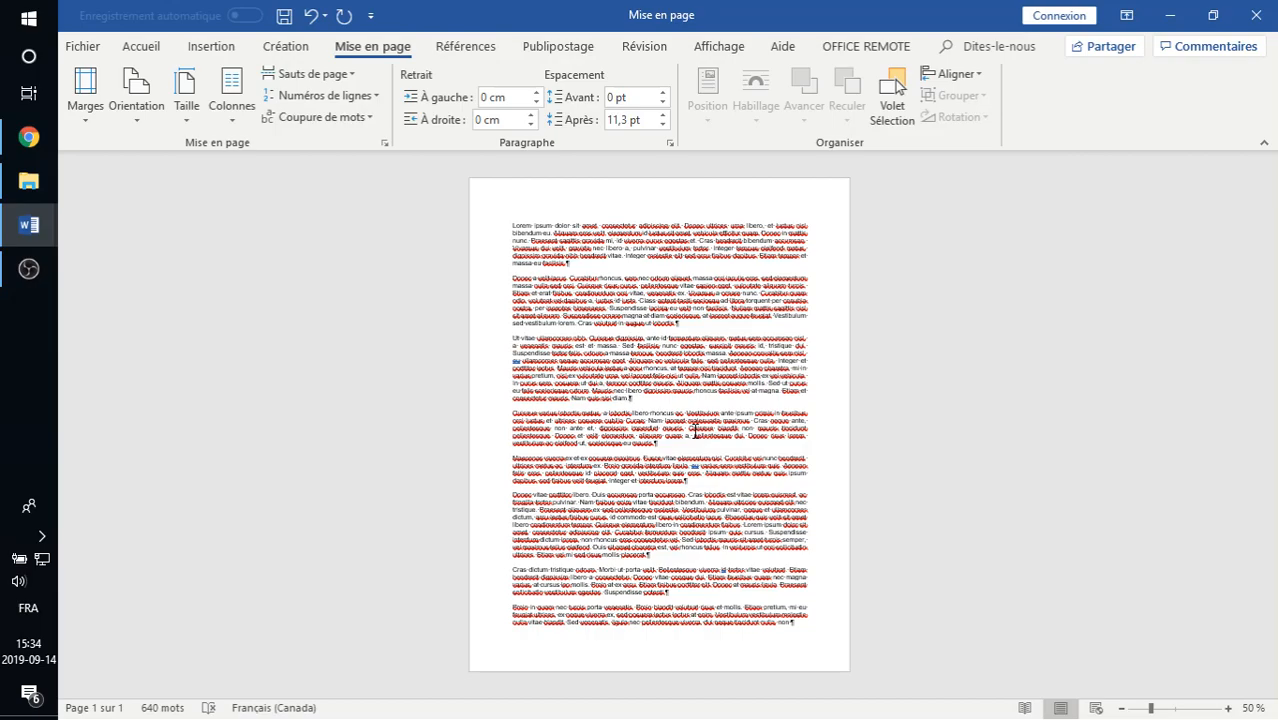
key("ctrl+Return")
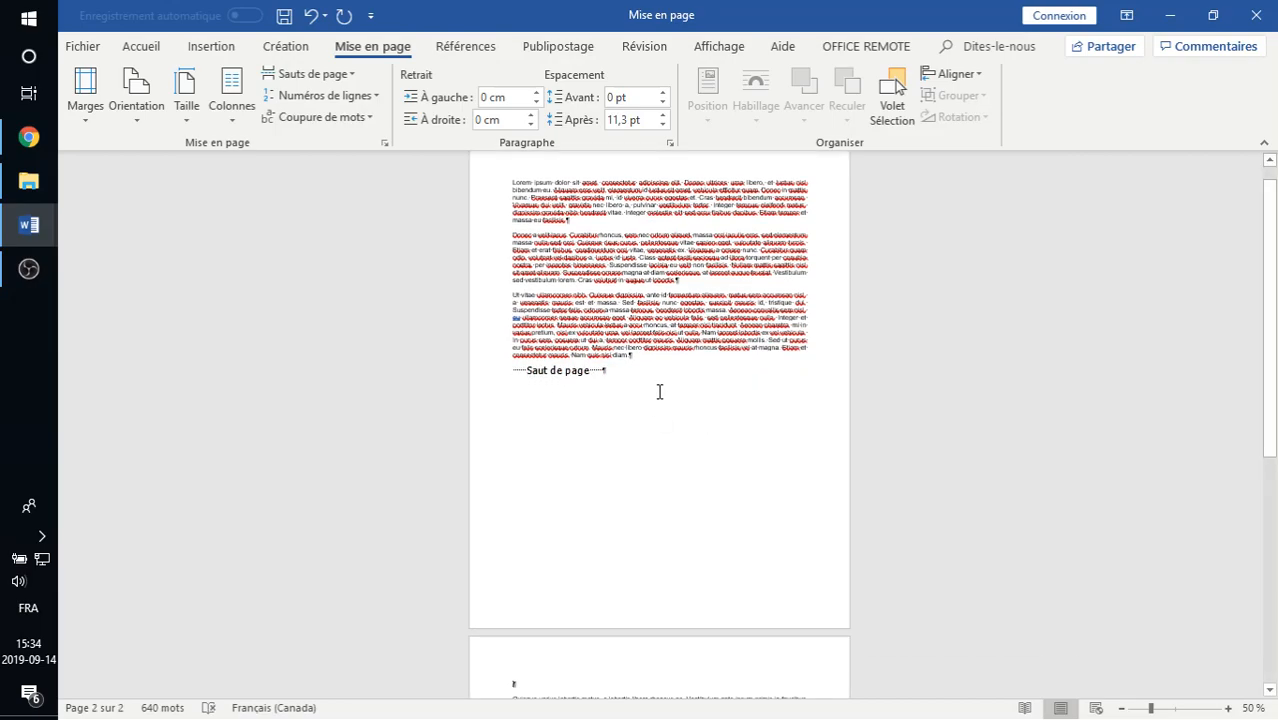
left_click(621, 399)
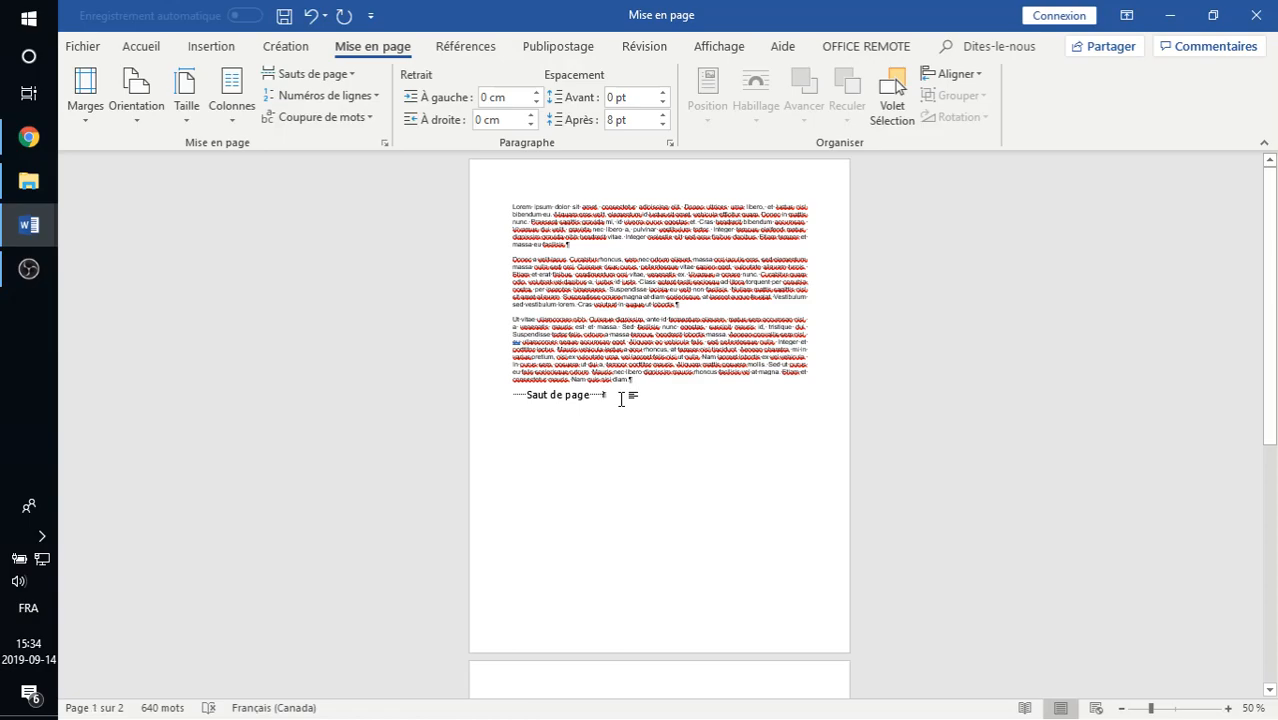
- Examine how the page break splits the text, and show both pages together at 30 % zoom
scroll(625, 405, "down", 3)
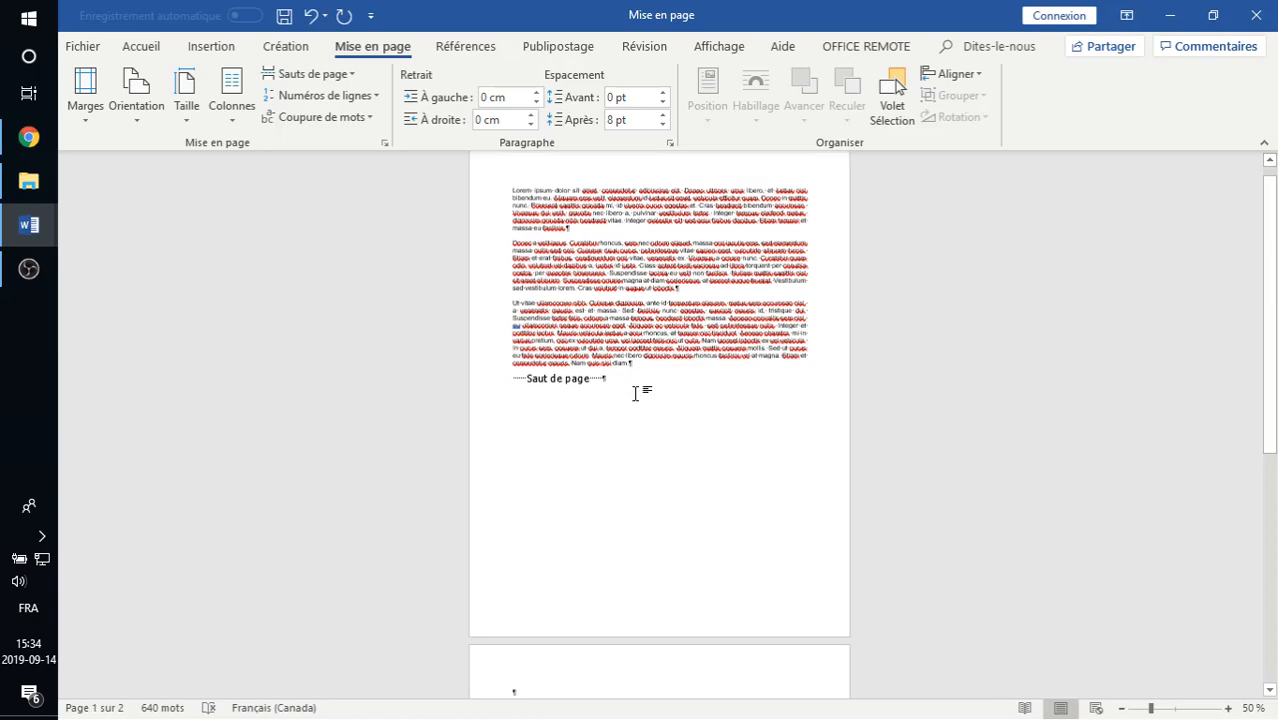
scroll(628, 409, "down", 3)
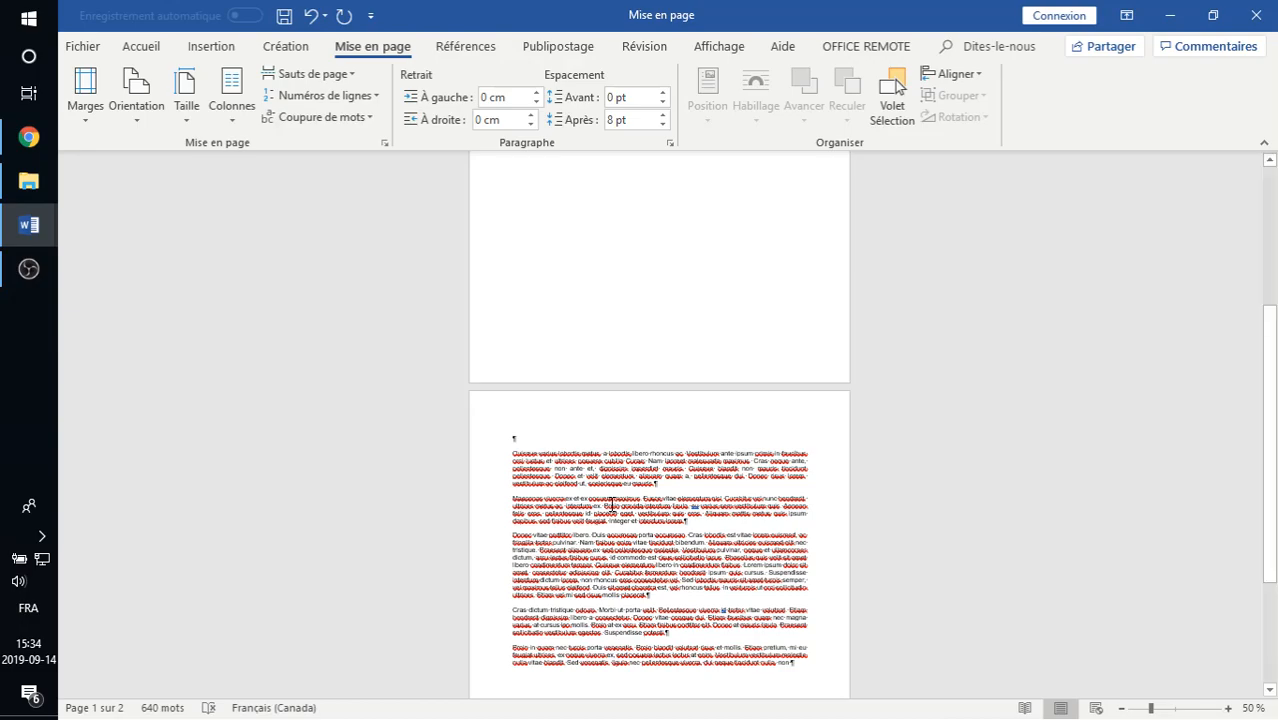
scroll(628, 470, "up", 5)
scroll(639, 443, "down", 1)
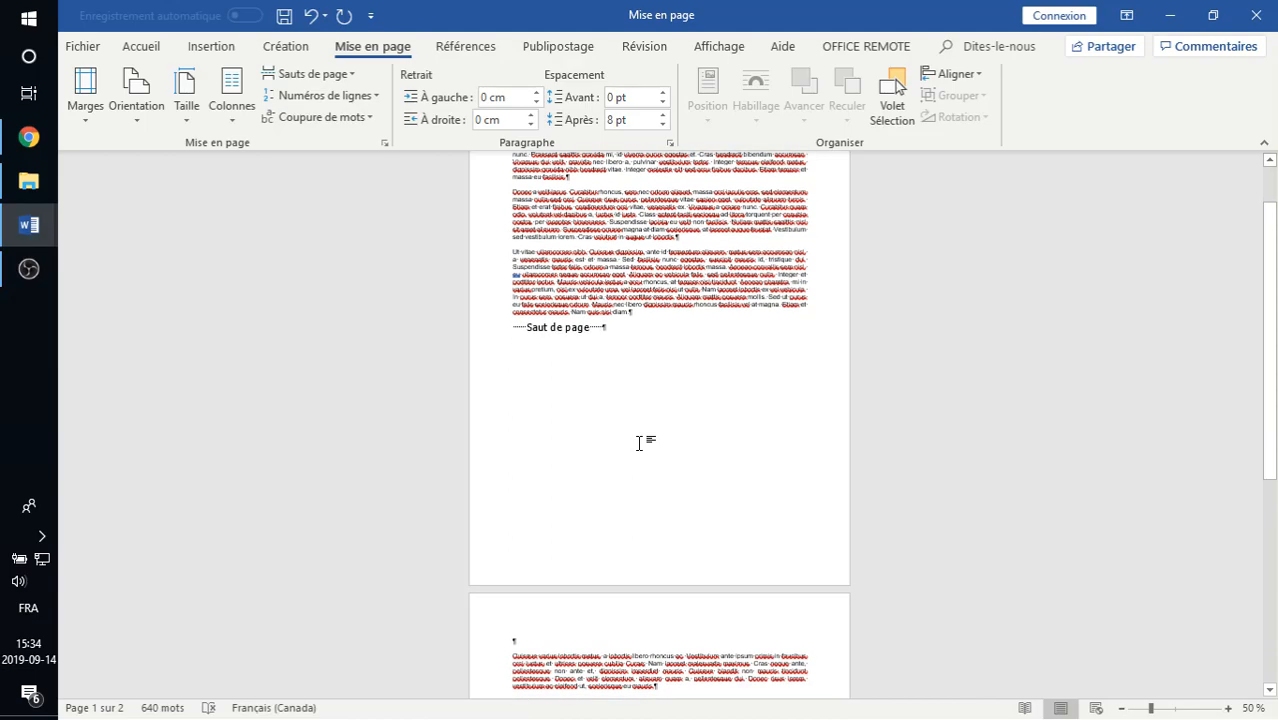
scroll(639, 443, "up", 3)
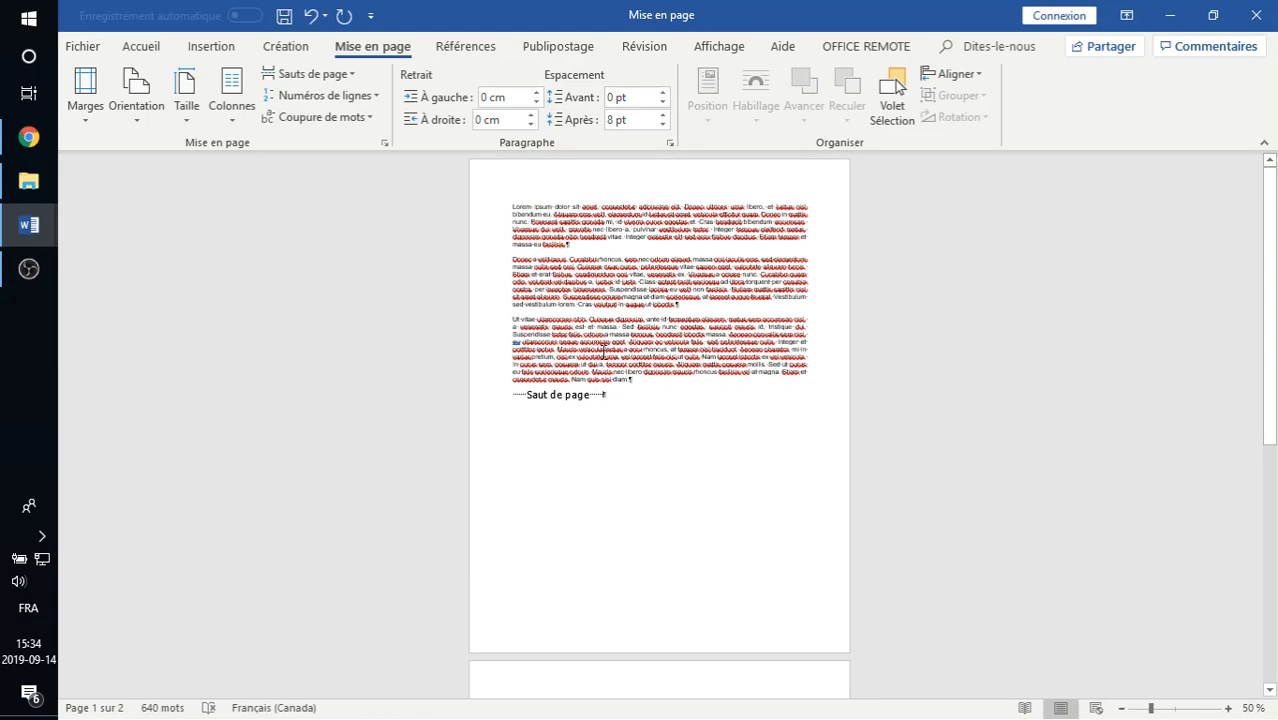
scroll(470, 335, "down", 3)
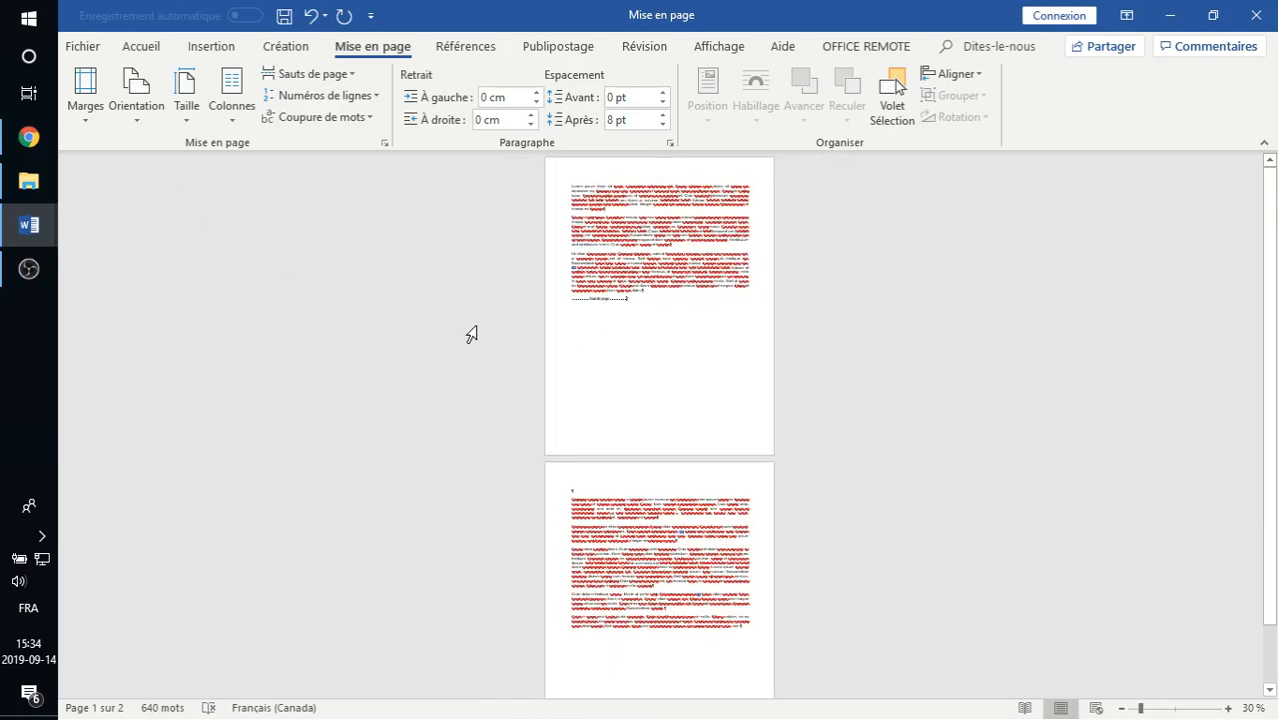
scroll(463, 340, "up", 1)
- Apply the Étroites margins (1,27 cm) and the Paysage orientation to the two-page document
left_click(100, 117)
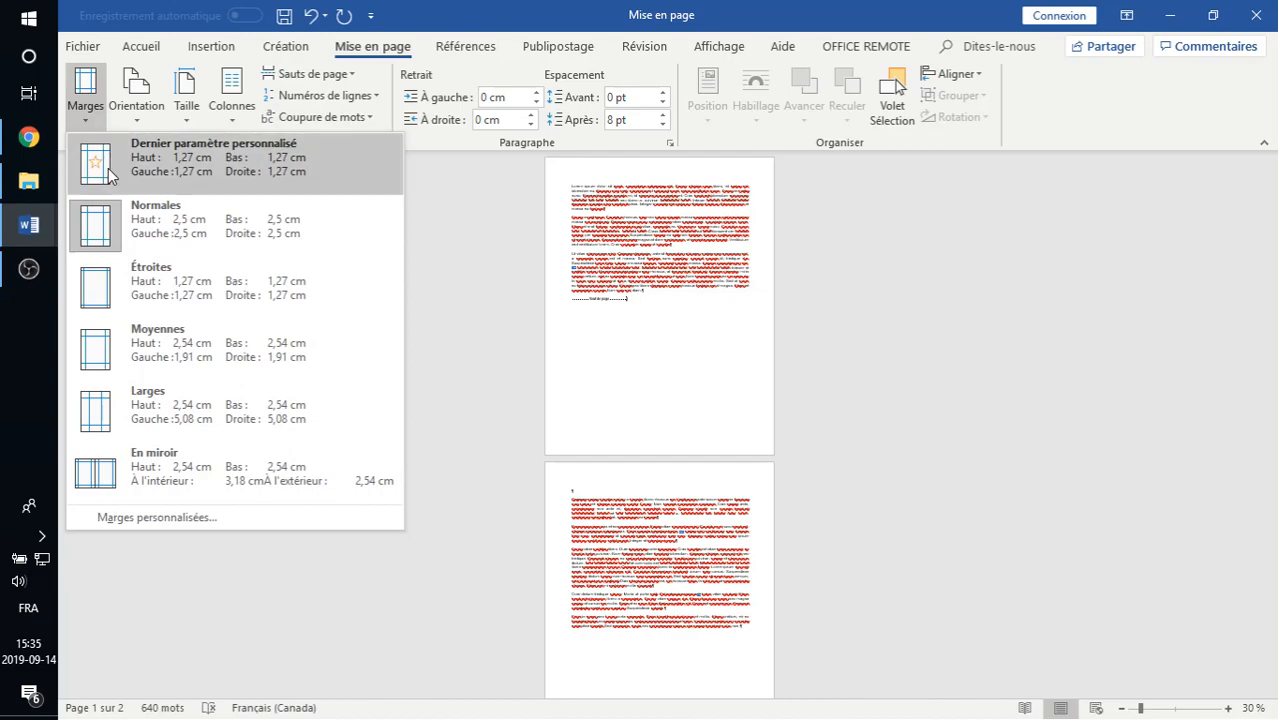
left_click(95, 300)
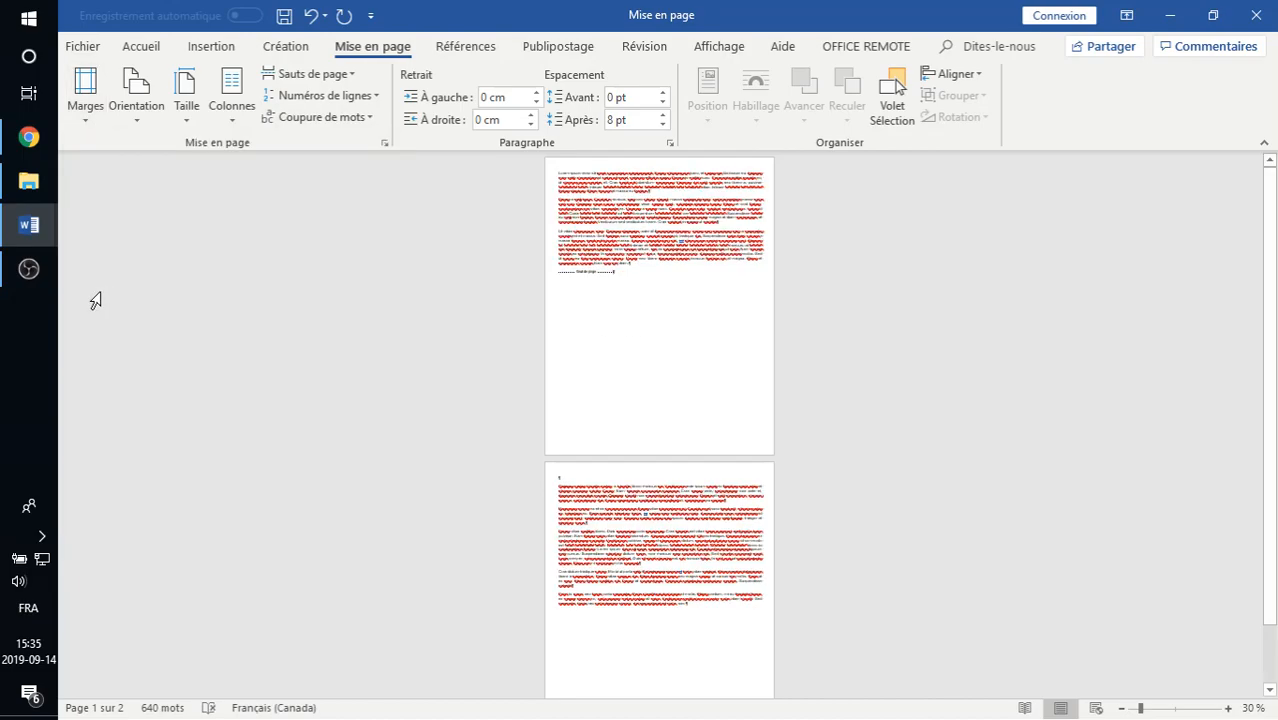
left_click(136, 117)
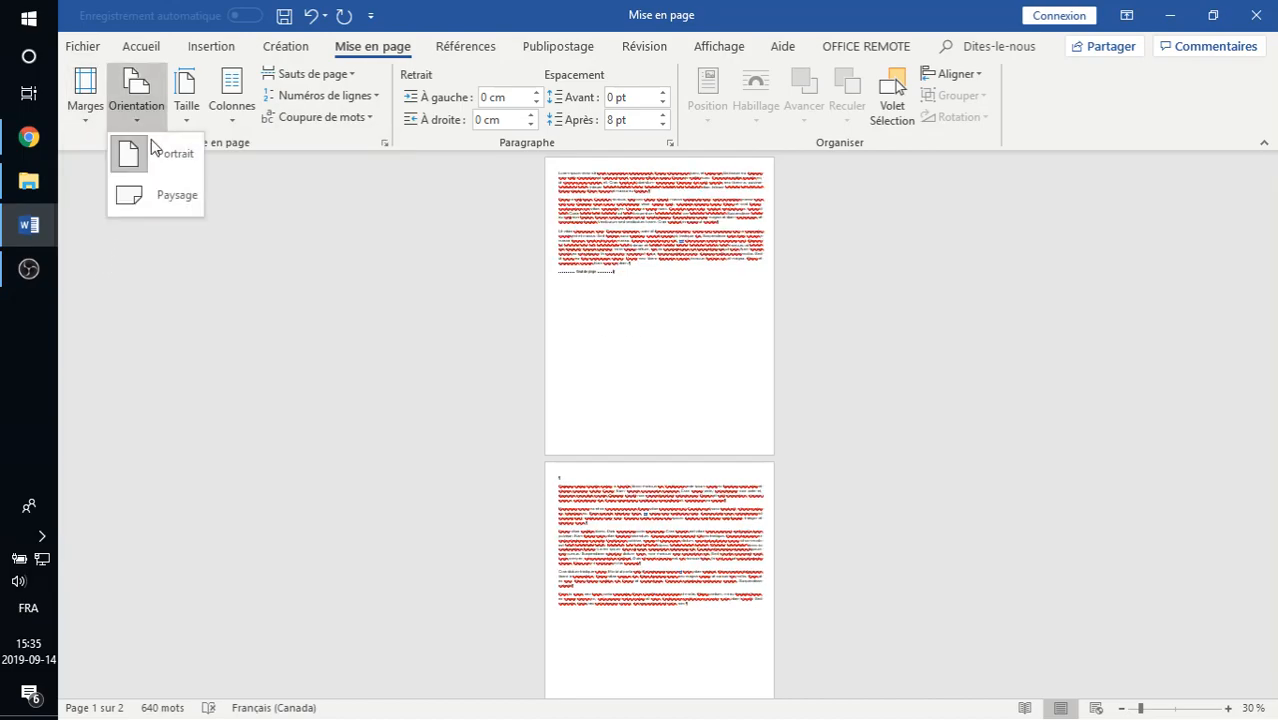
left_click(158, 198)
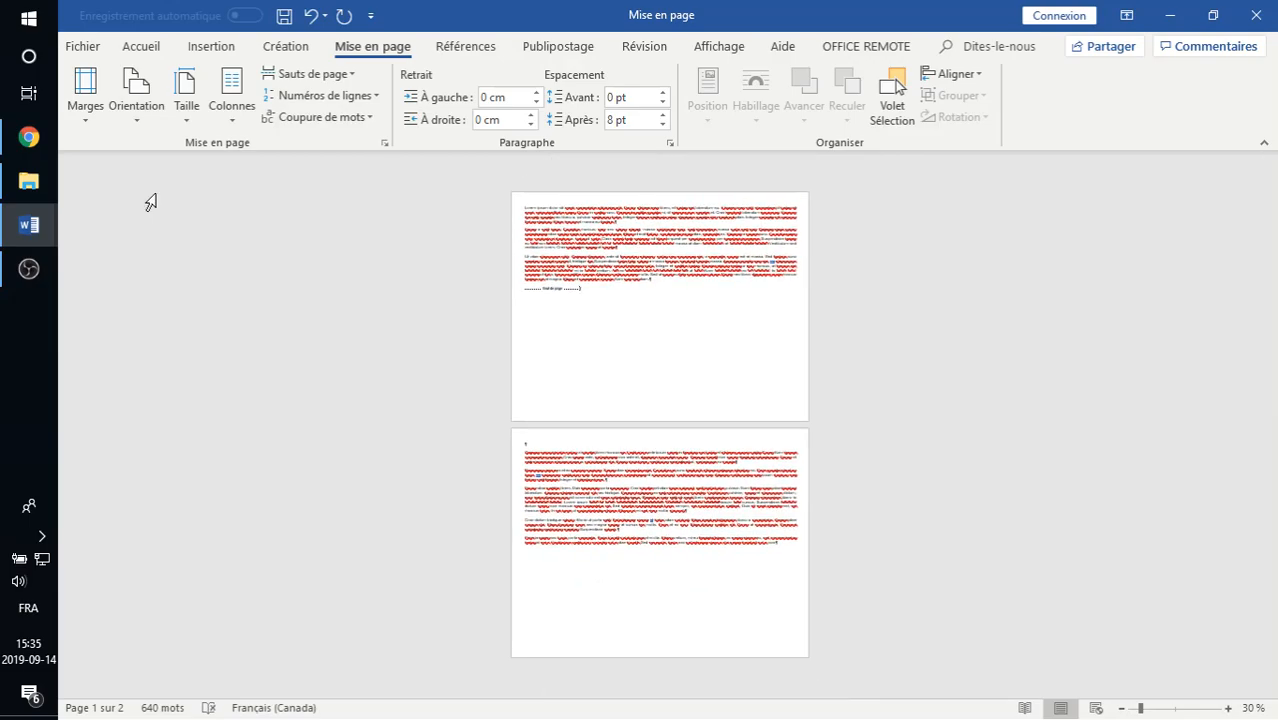
- Check which paper sizes are available for the document
left_click(187, 117)
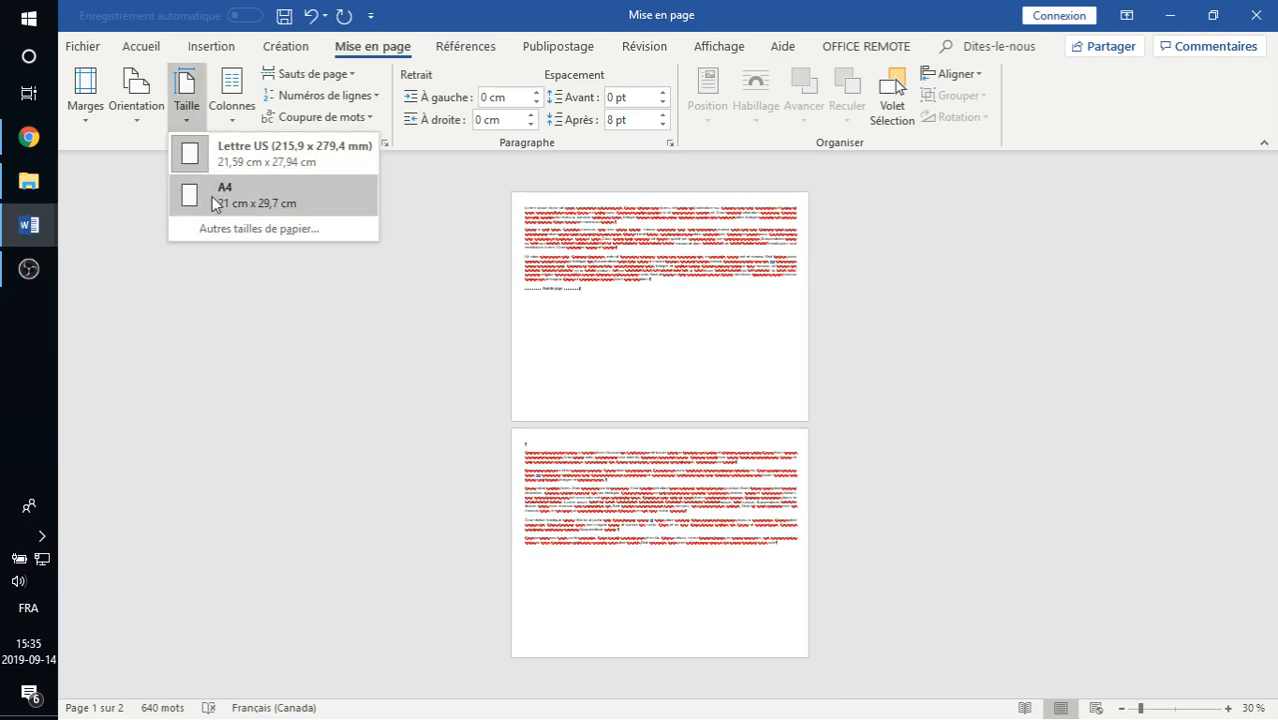
left_click(191, 121)
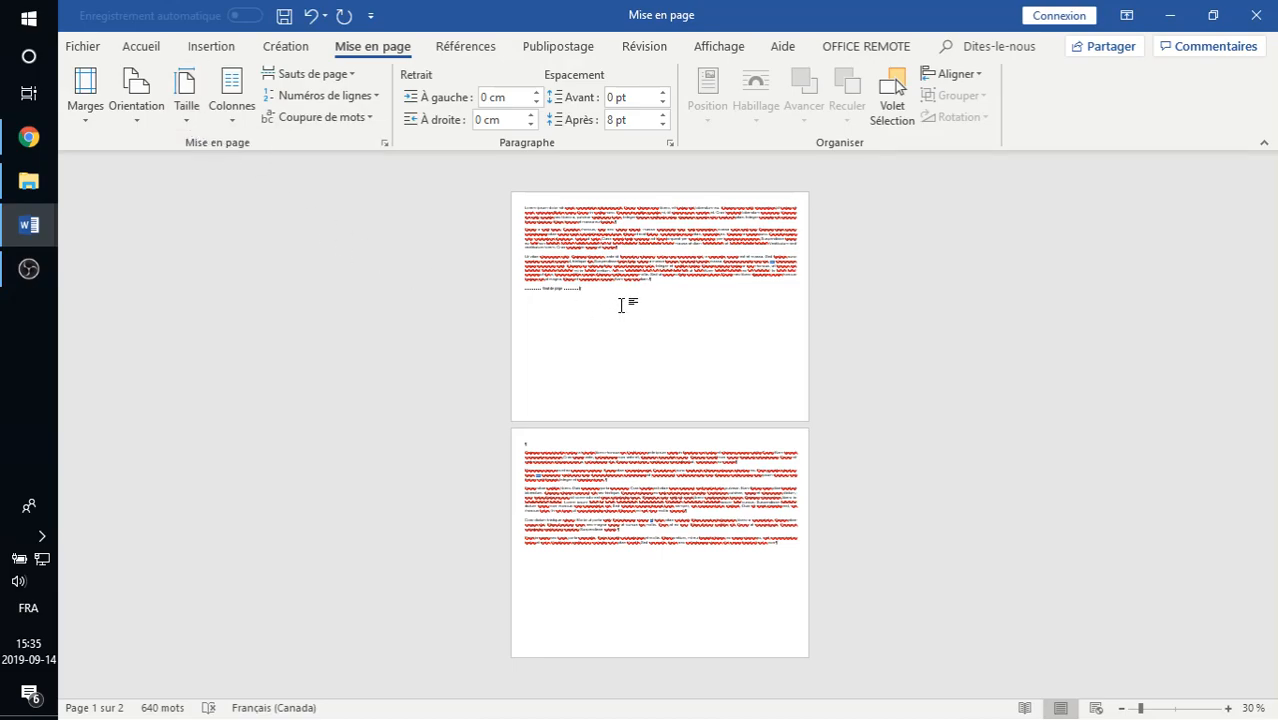